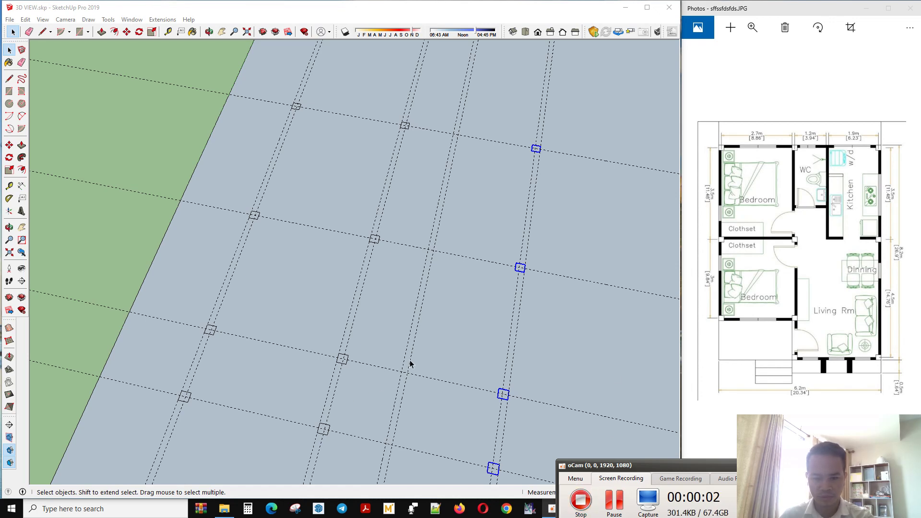
# Inspect the layout of columns and guides from several angles and compare it with the floor plan
pyautogui.moveTo(463, 333)
pyautogui.mouseDown(button='middle')
pyautogui.moveTo(430, 343)
pyautogui.moveTo(461, 350)
pyautogui.moveTo(435, 341)
pyautogui.moveTo(386, 297)
pyautogui.mouseUp(button='middle')
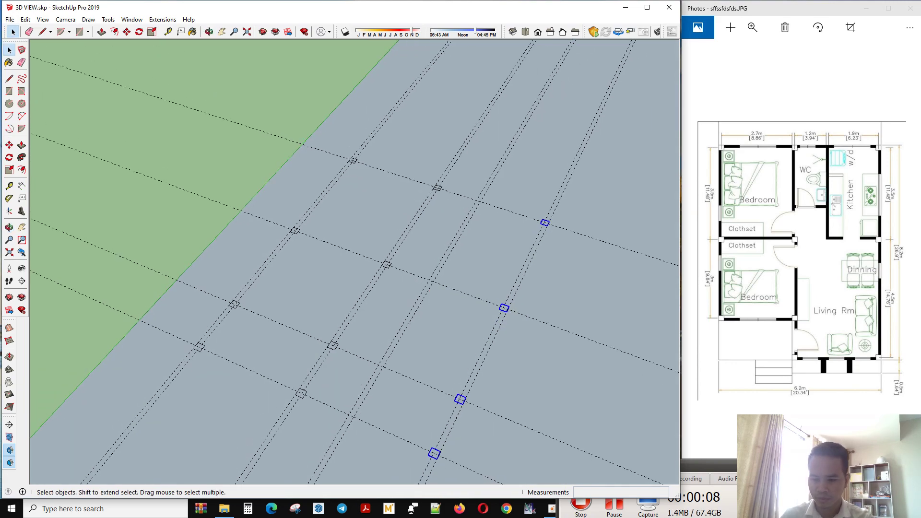
pyautogui.scroll(-2, 523, 379)
pyautogui.moveTo(586, 385); pyautogui.dragTo(568, 355, button='middle')
pyautogui.scroll(1, 568, 355)
pyautogui.moveTo(430, 363); pyautogui.dragTo(426, 385, button='middle')
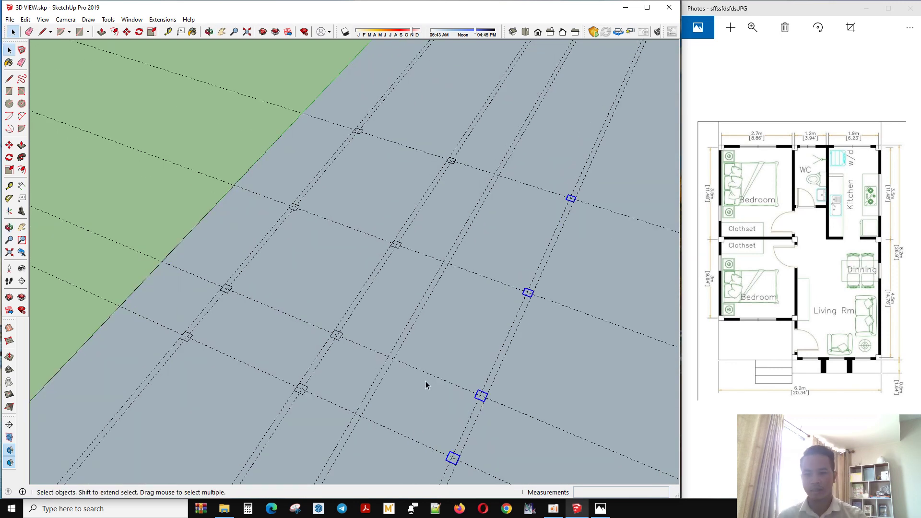
pyautogui.moveTo(469, 365); pyautogui.dragTo(477, 393, button='middle')
pyautogui.moveTo(497, 319); pyautogui.dragTo(441, 269, button='middle')
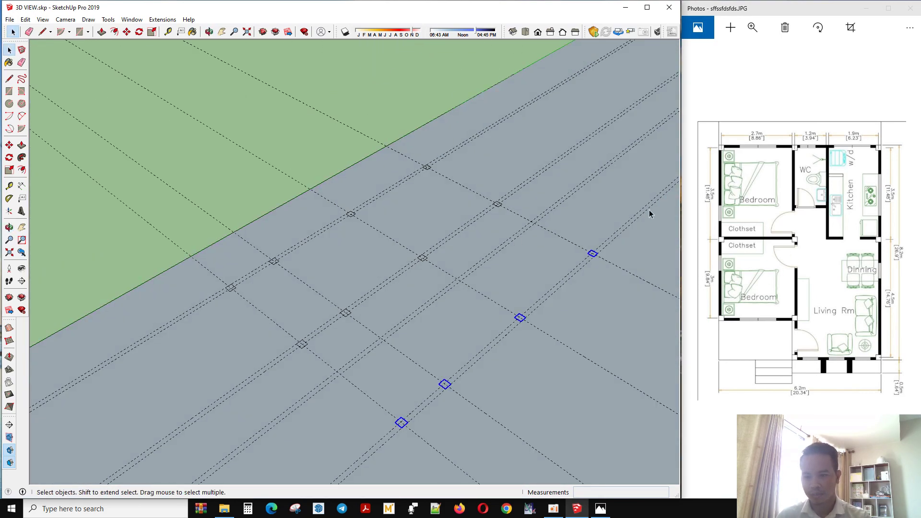
pyautogui.moveTo(422, 319); pyautogui.dragTo(509, 355, button='middle')
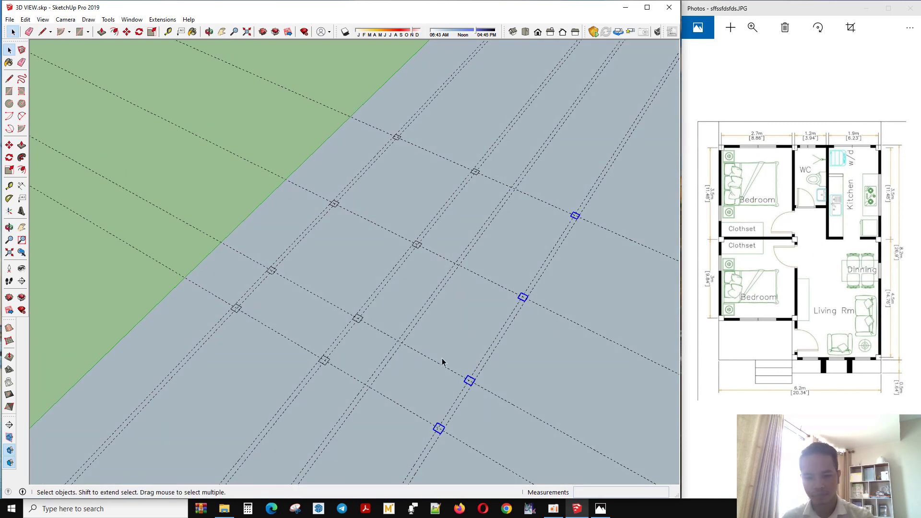
pyautogui.moveTo(434, 340); pyautogui.dragTo(331, 276, button='middle')
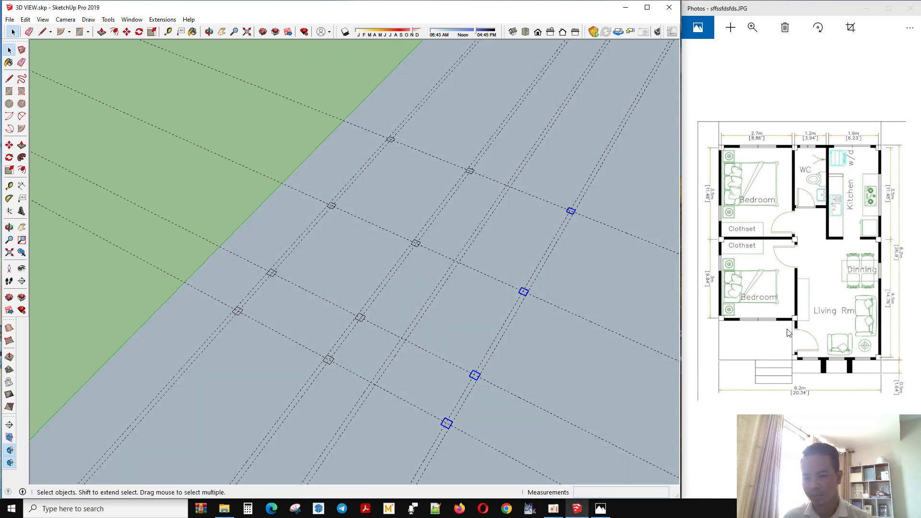
pyautogui.moveTo(393, 452); pyautogui.dragTo(453, 475, button='middle')
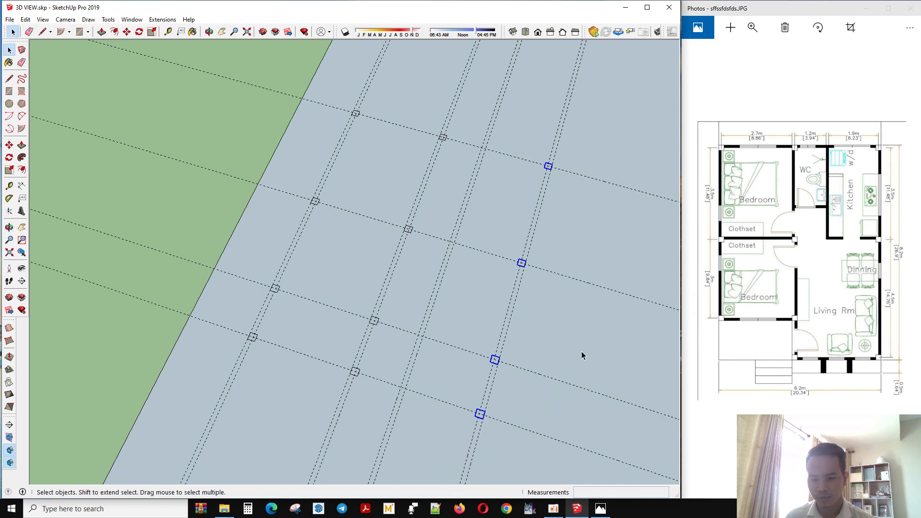
pyautogui.scroll(4, 364, 117)
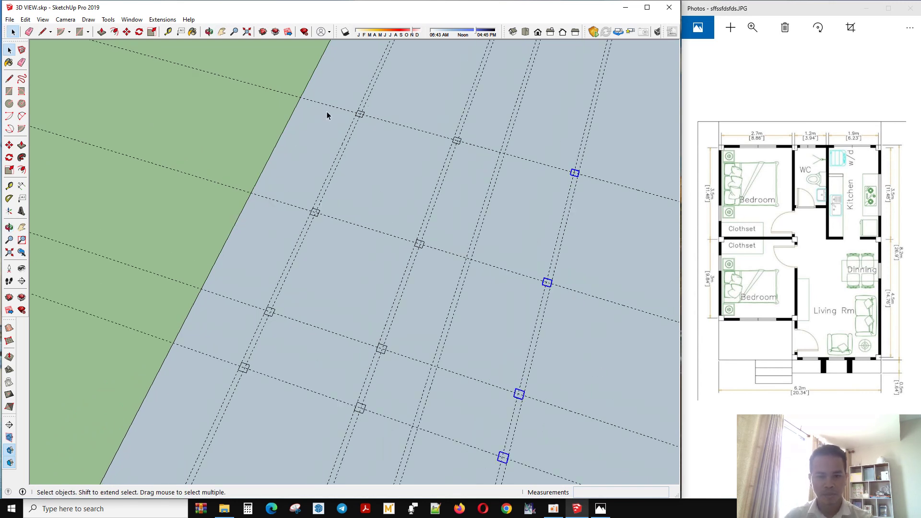
# Add a guide parallel to and behind the rear column row's gridline, and a second one offset forward from that guide
pyautogui.press('t')
pyautogui.scroll(2, 408, 116)
pyautogui.click(395, 123)
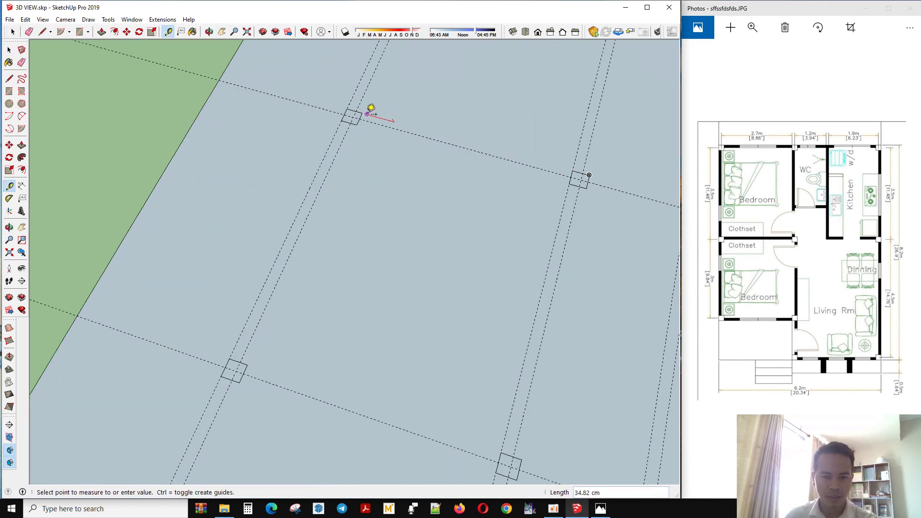
pyautogui.click(387, 123)
pyautogui.click(380, 119)
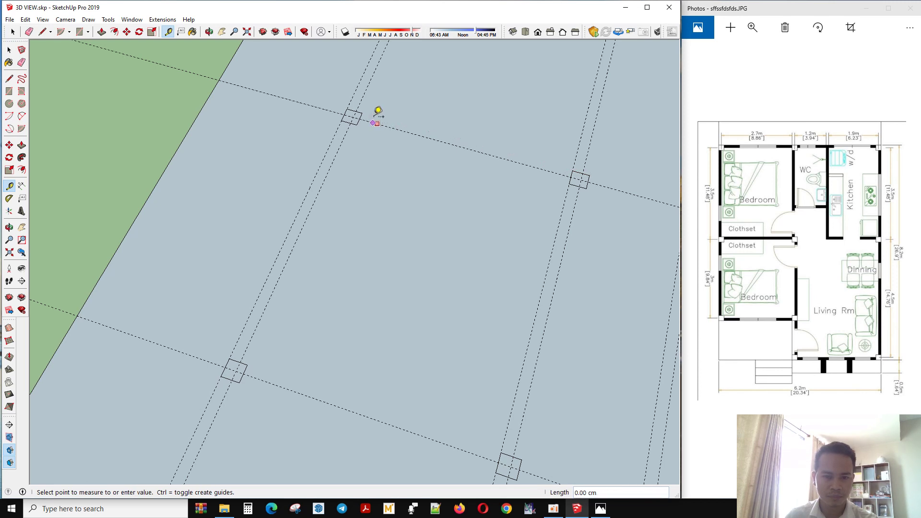
pyautogui.click(380, 115)
pyautogui.click(378, 117)
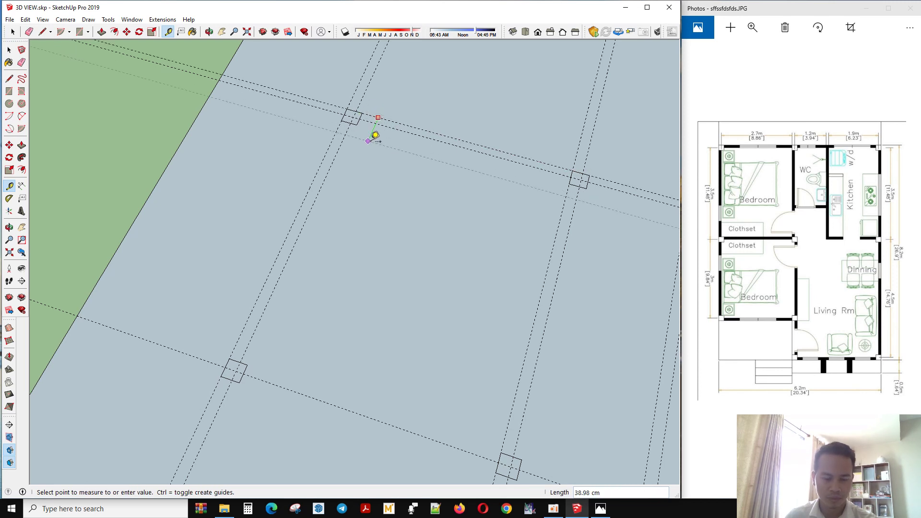
pyautogui.press('Return')
pyautogui.scroll(1, 517, 143)
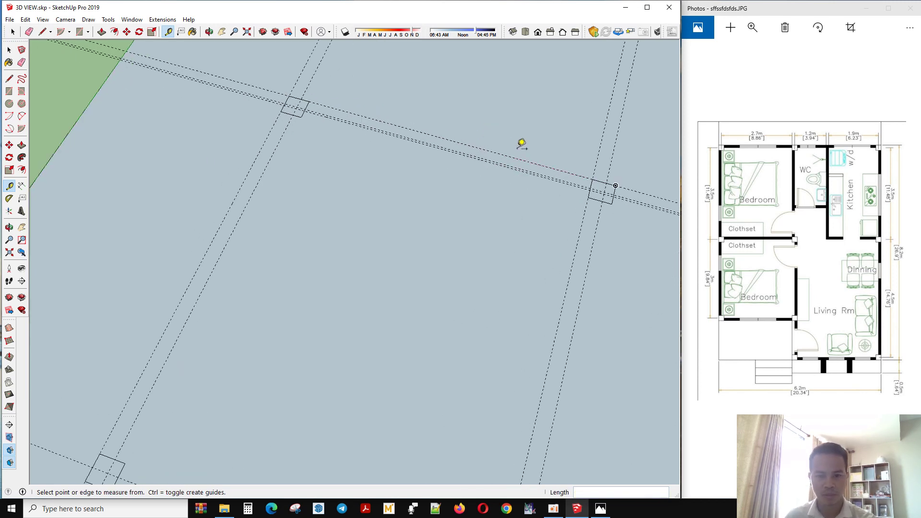
# Add a guide 6 cm in front of the gridline through the second row of columns
pyautogui.scroll(-2, 144, 175)
pyautogui.scroll(-2, 208, 131)
pyautogui.moveTo(212, 126); pyautogui.dragTo(447, 185, button='middle')
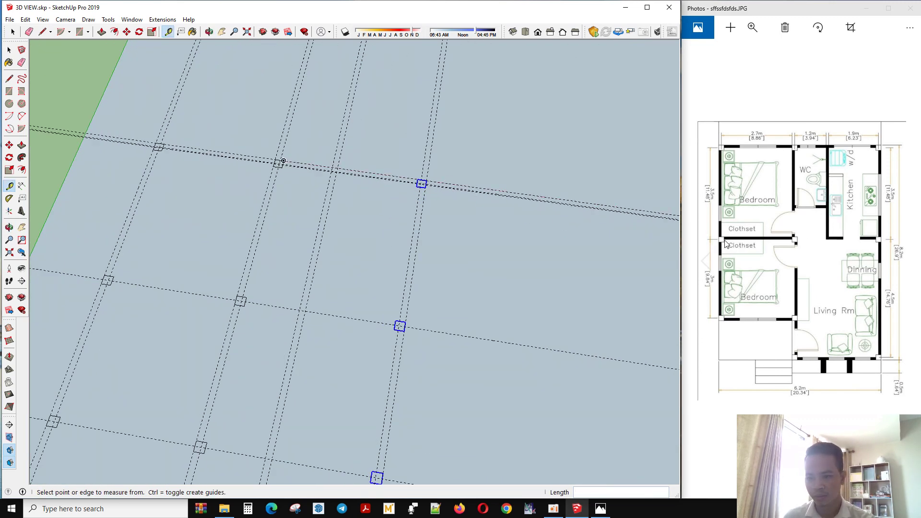
pyautogui.moveTo(295, 288); pyautogui.dragTo(216, 290, button='middle')
pyautogui.scroll(2, 217, 289)
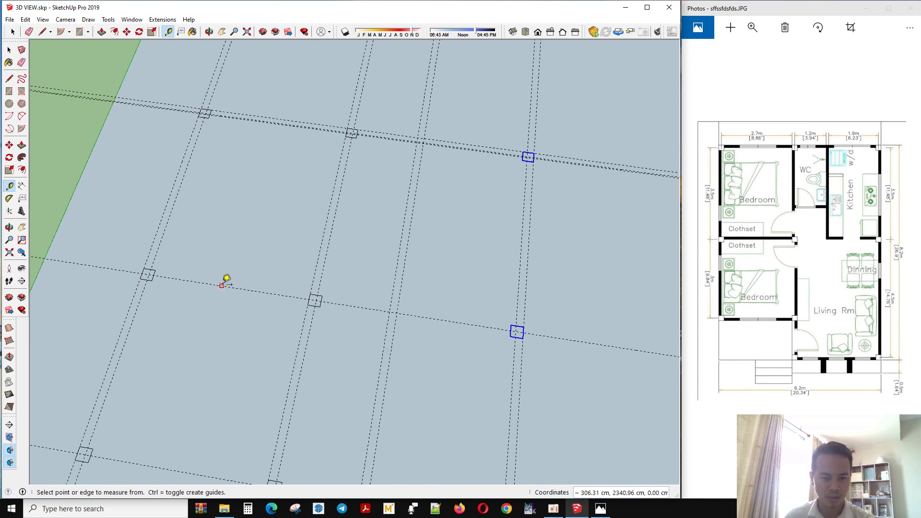
pyautogui.click(222, 287)
pyautogui.press('Return')
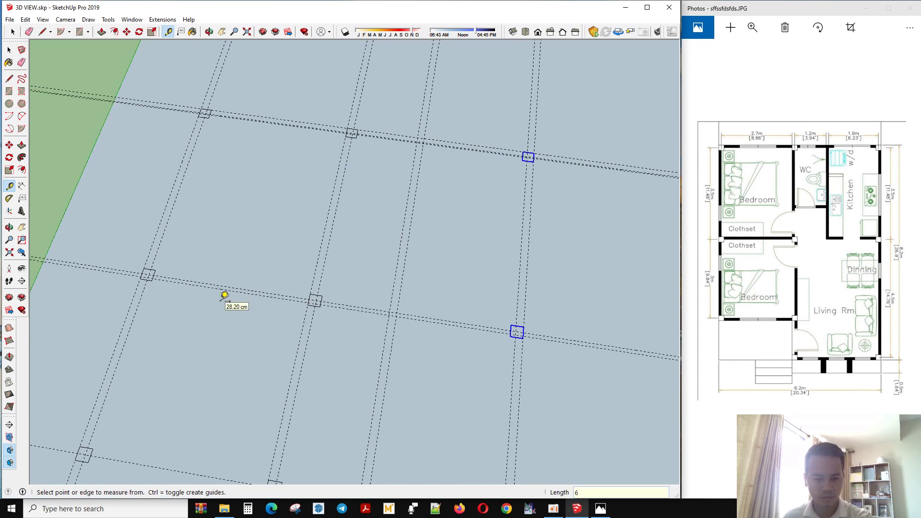
# Add a guide offset 6 cm toward the rear from the second column row's centre gridline
pyautogui.click(220, 288)
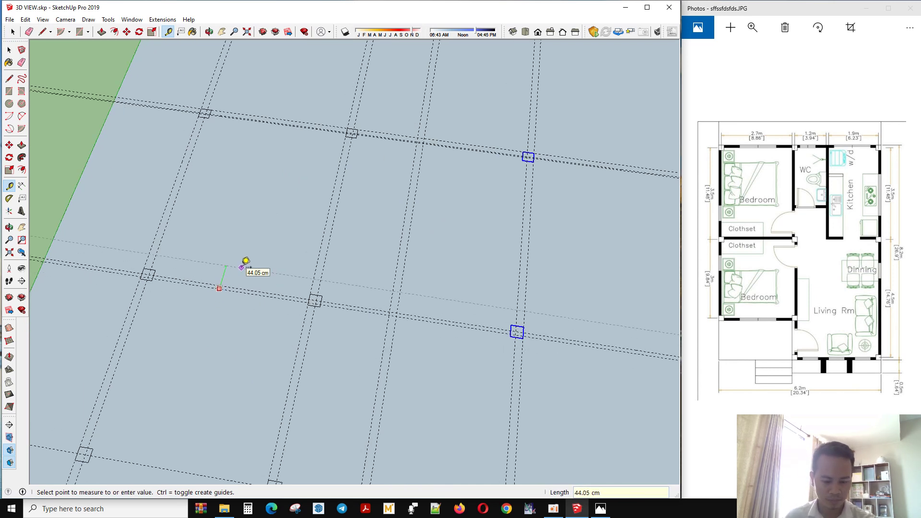
pyautogui.write('6')
pyautogui.press('Return')
pyautogui.press('space')
pyautogui.scroll(2, 187, 279)
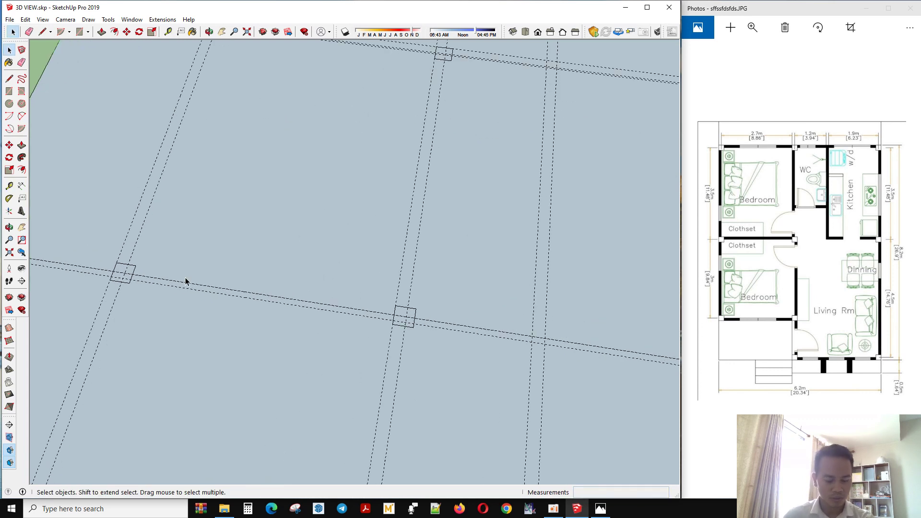
pyautogui.press('t')
pyautogui.click(238, 290)
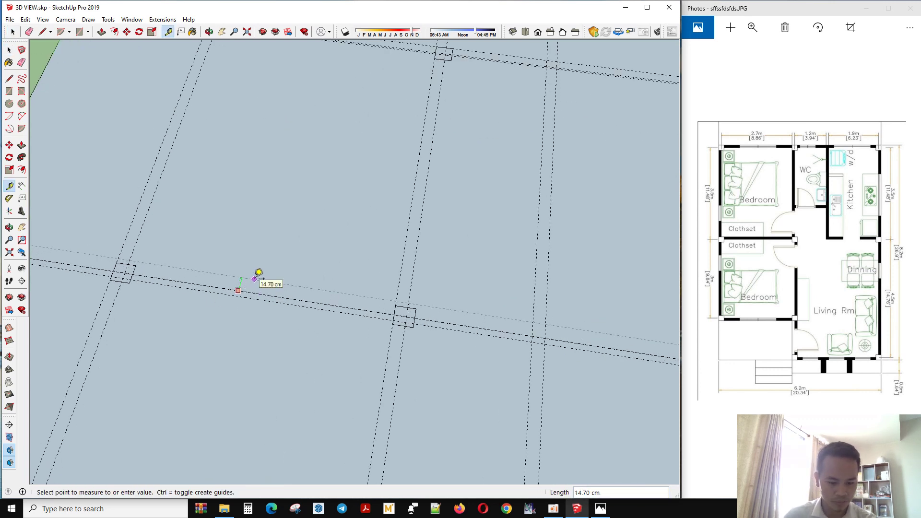
pyautogui.write('6')
pyautogui.press('Return')
pyautogui.press('space')
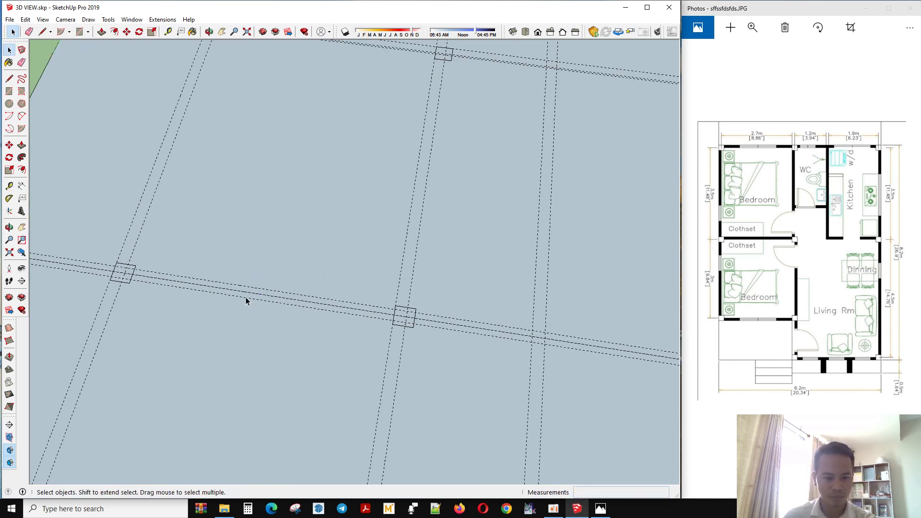
pyautogui.click(248, 291)
pyautogui.click(248, 293)
# Delete the column square at the front-left corner of the grid, where the floor plan shows the open porch
pyautogui.scroll(-3, 255, 315)
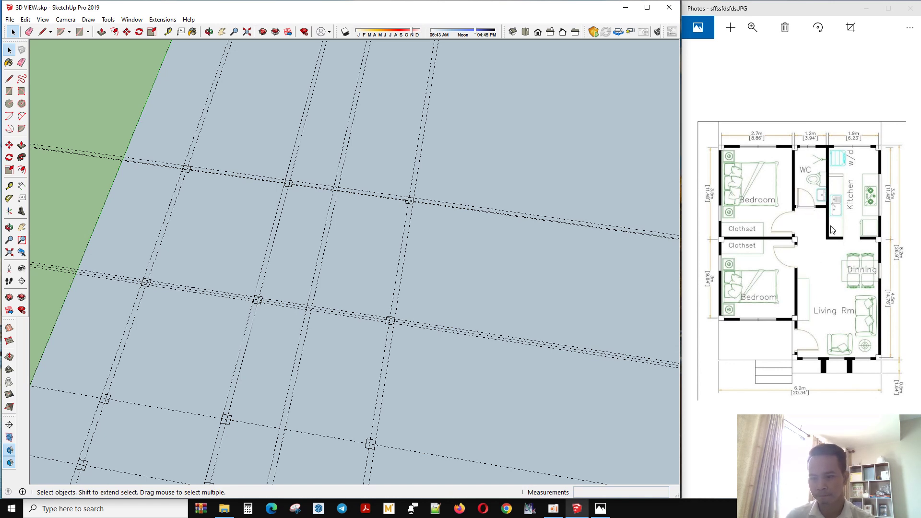
pyautogui.scroll(-2, 371, 288)
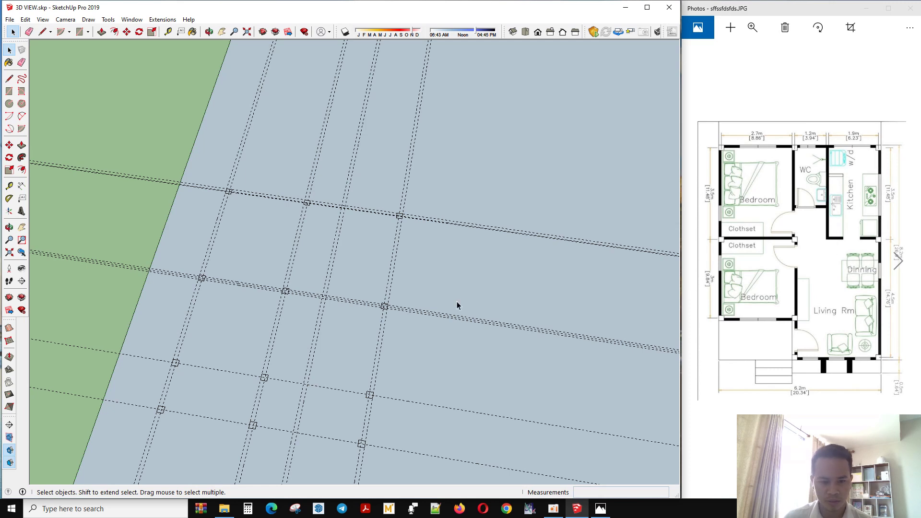
pyautogui.scroll(-2, 319, 336)
pyautogui.moveTo(327, 384)
pyautogui.mouseDown(button='middle')
pyautogui.moveTo(288, 437)
pyautogui.moveTo(117, 329)
pyautogui.mouseUp(button='middle')
pyautogui.scroll(3, 289, 437)
pyautogui.moveTo(117, 329); pyautogui.dragTo(194, 387)
pyautogui.click(197, 390)
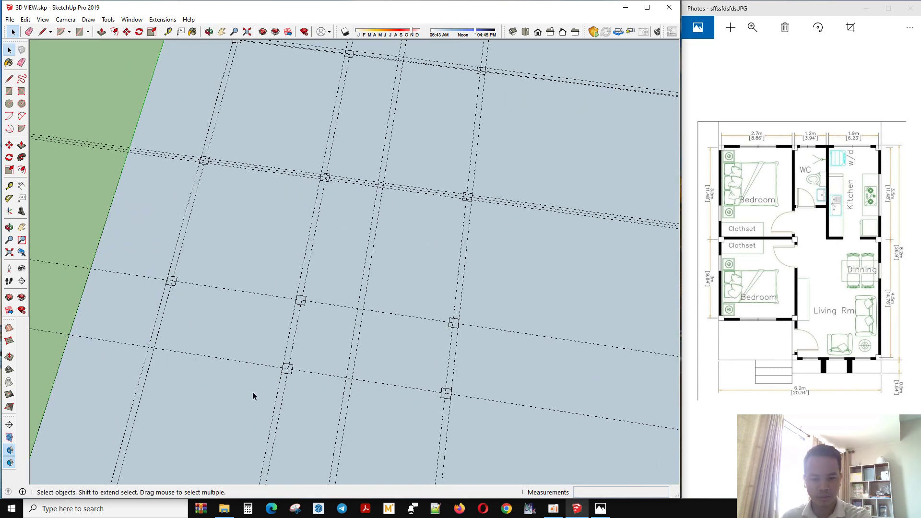
# Draw a floor rectangle from the outer corner of the rear-left column to the outer corner of the front-right column
pyautogui.moveTo(255, 395)
pyautogui.mouseDown(button='middle')
pyautogui.moveTo(343, 362)
pyautogui.moveTo(444, 341)
pyautogui.moveTo(359, 347)
pyautogui.moveTo(419, 344)
pyautogui.mouseUp(button='middle')
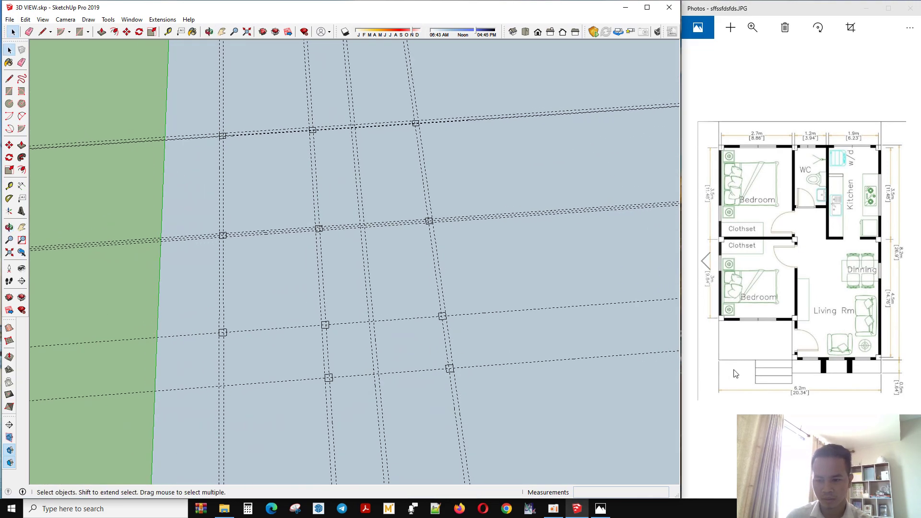
pyautogui.press('r')
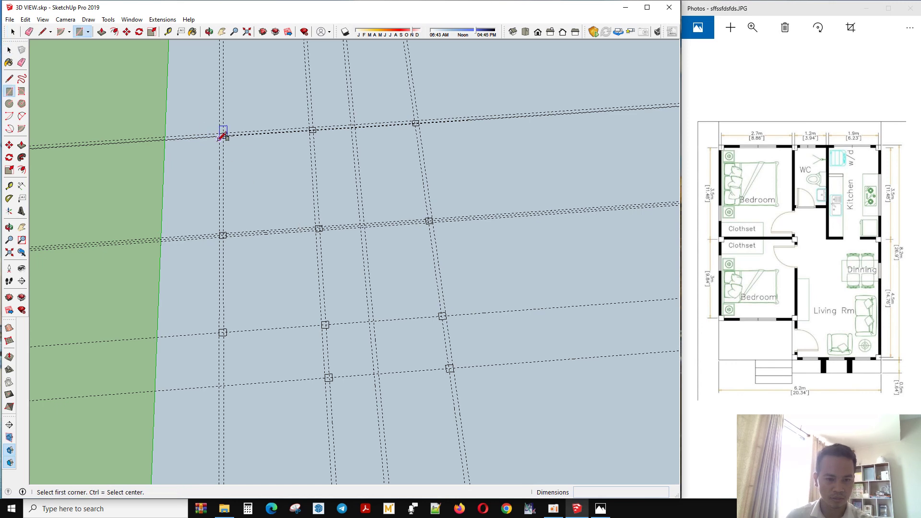
pyautogui.scroll(1, 222, 134)
pyautogui.click(221, 130)
pyautogui.scroll(-1, 230, 128)
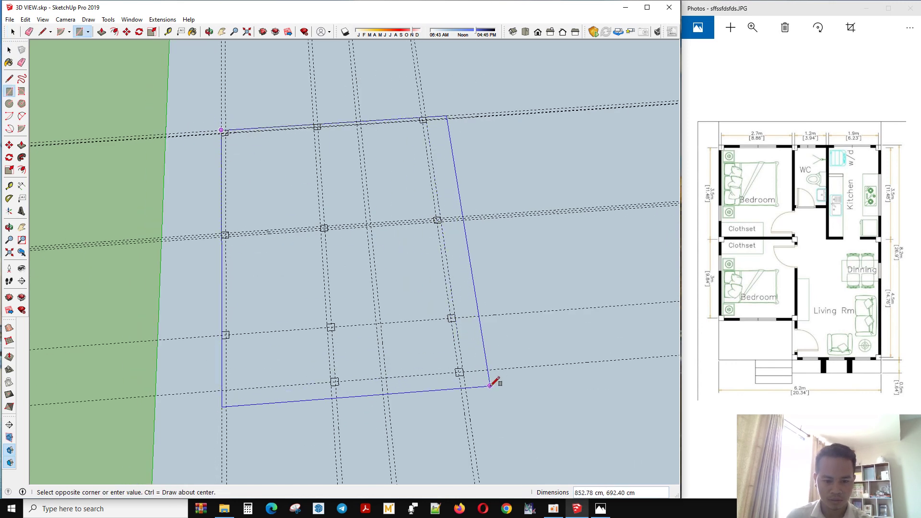
pyautogui.click(457, 376)
pyautogui.press('space')
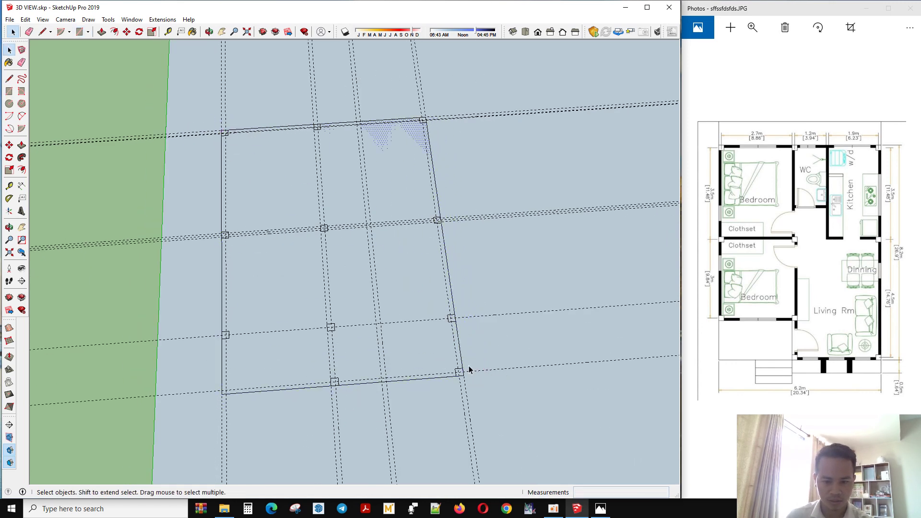
# Make the newly drawn floor rectangle a group
pyautogui.scroll(-2, 469, 370)
pyautogui.moveTo(267, 173); pyautogui.dragTo(532, 421)
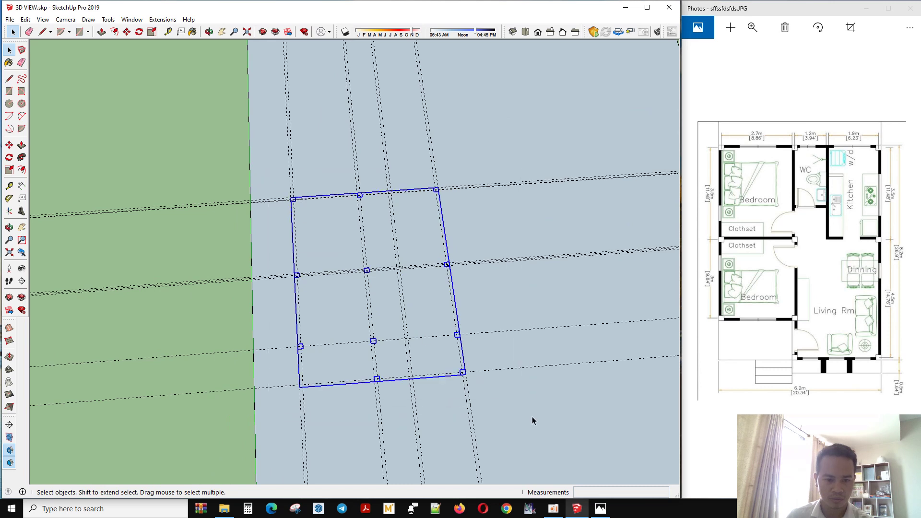
pyautogui.rightClick(339, 293)
pyautogui.click(381, 376)
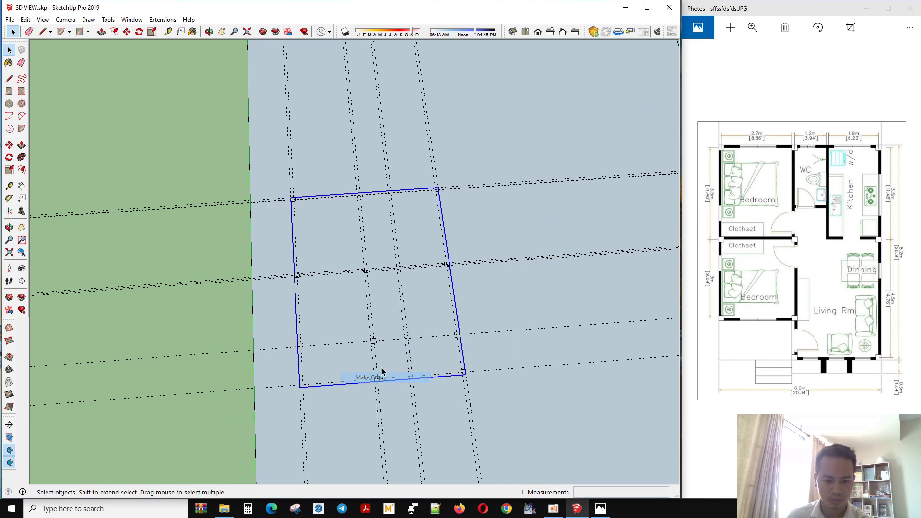
# Select all column squares together with the guides, and move them up 51 cm along the blue axis
pyautogui.moveTo(264, 165); pyautogui.dragTo(525, 443)
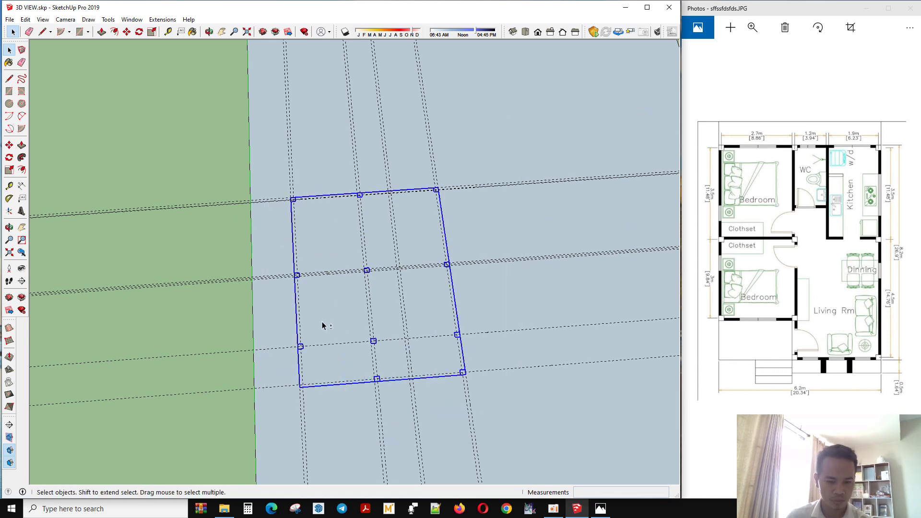
pyautogui.moveTo(545, 445); pyautogui.dragTo(481, 362, button='middle')
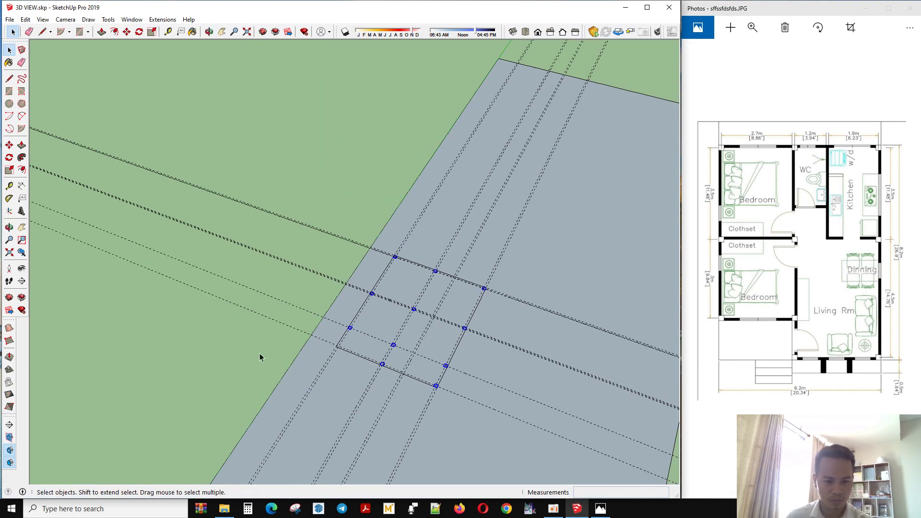
pyautogui.moveTo(84, 103); pyautogui.dragTo(426, 121, button='middle')
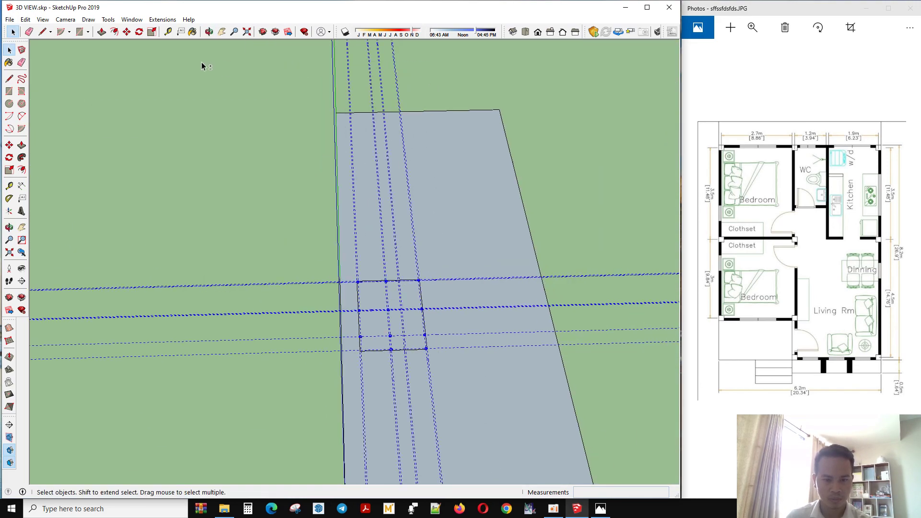
pyautogui.moveTo(202, 63); pyautogui.dragTo(339, 318, button='middle')
pyautogui.scroll(6, 344, 366)
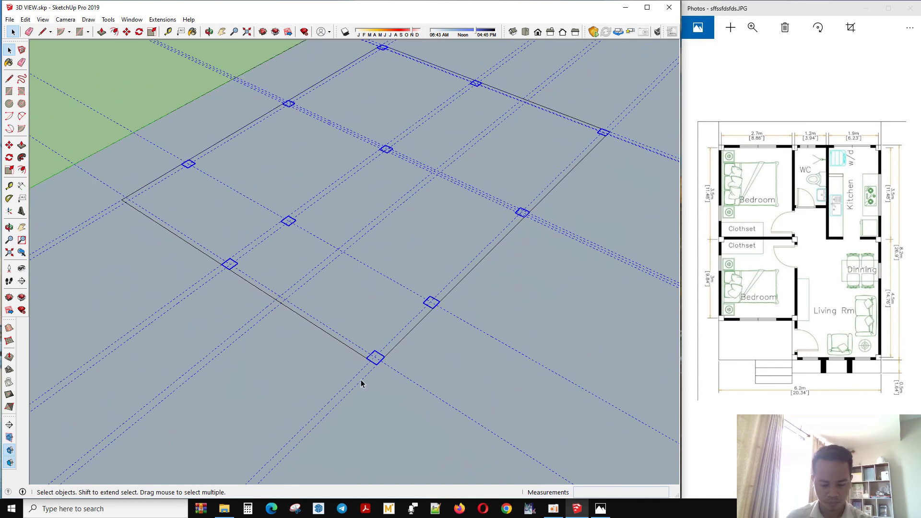
pyautogui.press('m')
pyautogui.click(376, 359)
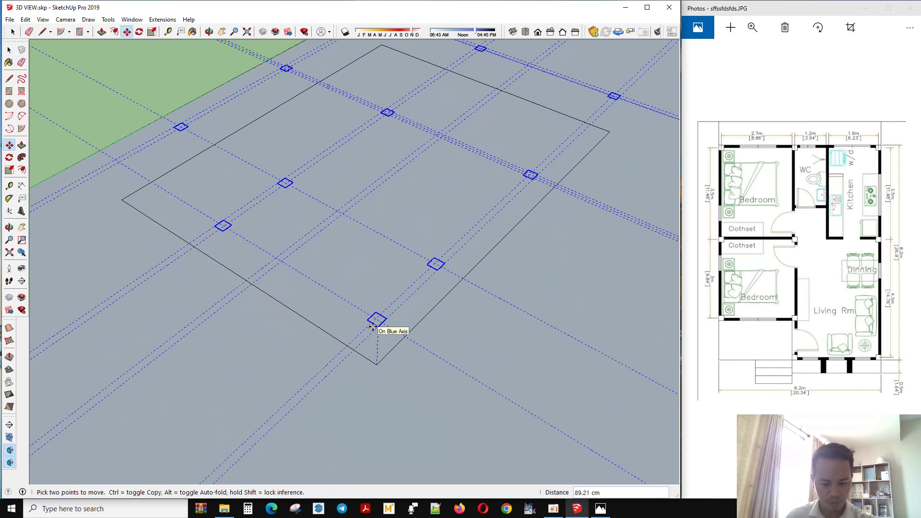
pyautogui.write('51')
pyautogui.press('Return')
pyautogui.press('space')
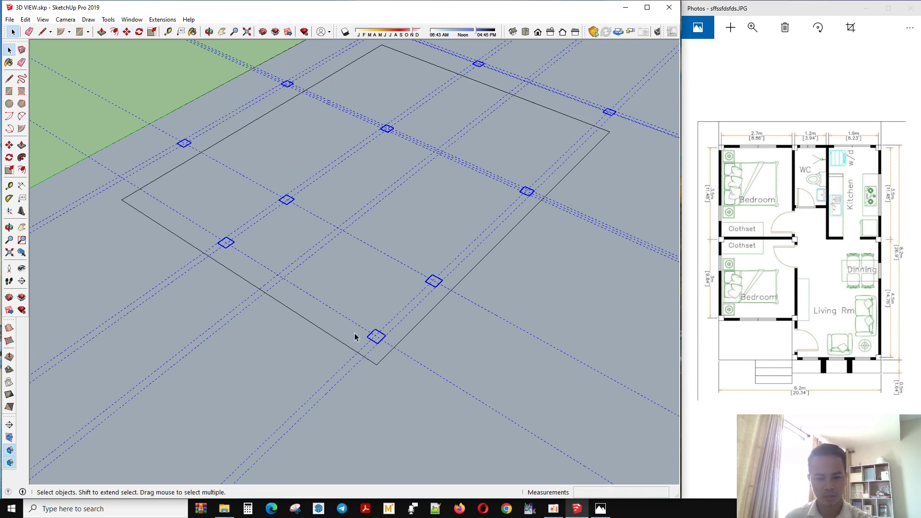
# Open the floor rectangle's group and Push/Pull its face upward to form the raised floor base
pyautogui.doubleClick(329, 322)
pyautogui.click(329, 321)
pyautogui.press('p')
pyautogui.click(329, 322)
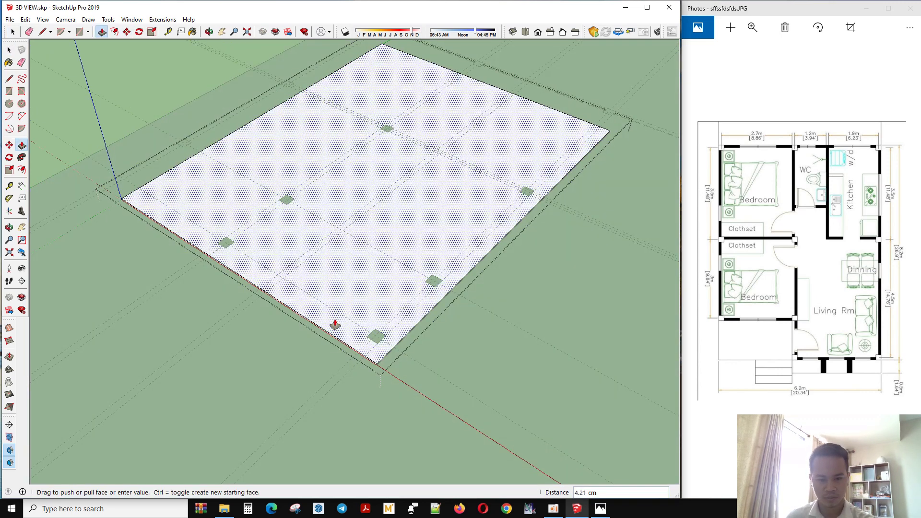
pyautogui.press('space')
pyautogui.scroll(-5, 376, 355)
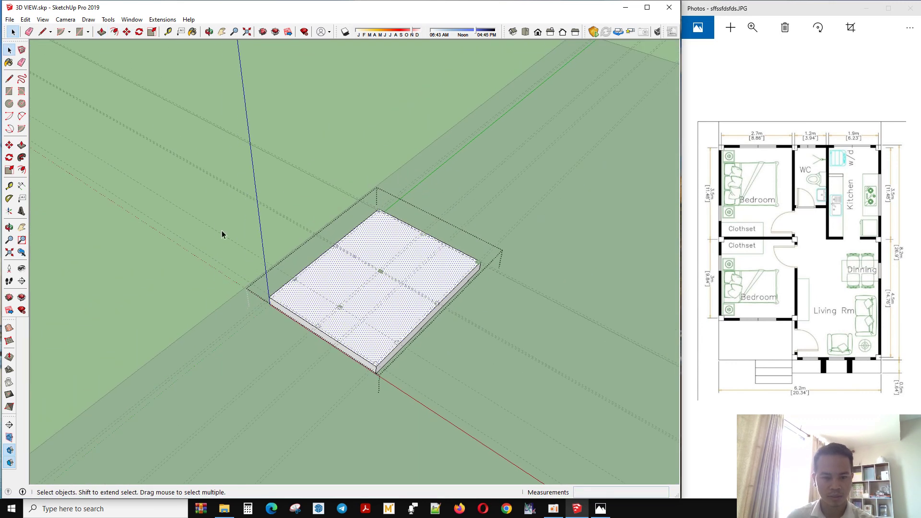
# Open the floor group and draw a rectangle over the front-left bay, between the slab edges and the adjoining column squares, for the porch
pyautogui.moveTo(373, 122); pyautogui.dragTo(419, 356, button='middle')
pyautogui.scroll(3, 353, 343)
pyautogui.scroll(3, 353, 343)
pyautogui.scroll(-3, 420, 352)
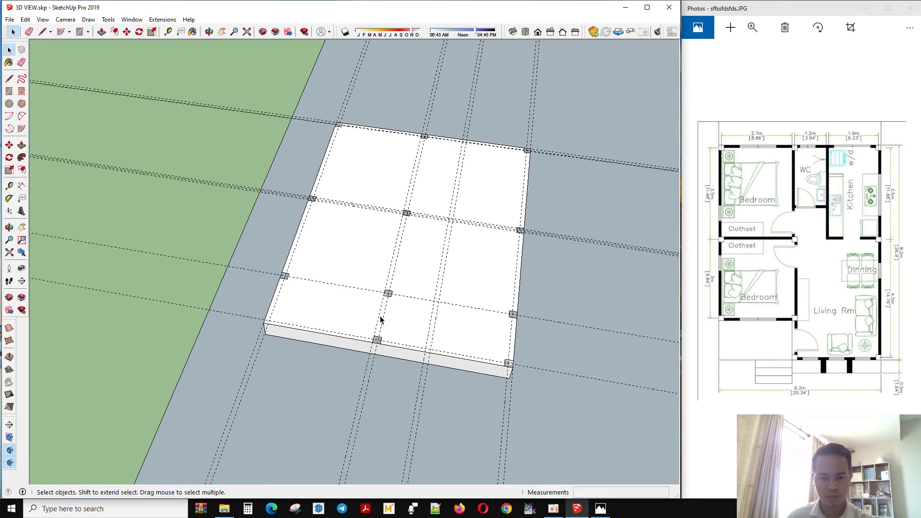
pyautogui.moveTo(380, 319)
pyautogui.mouseDown(button='middle')
pyautogui.moveTo(636, 344)
pyautogui.moveTo(425, 305)
pyautogui.moveTo(369, 331)
pyautogui.mouseUp(button='middle')
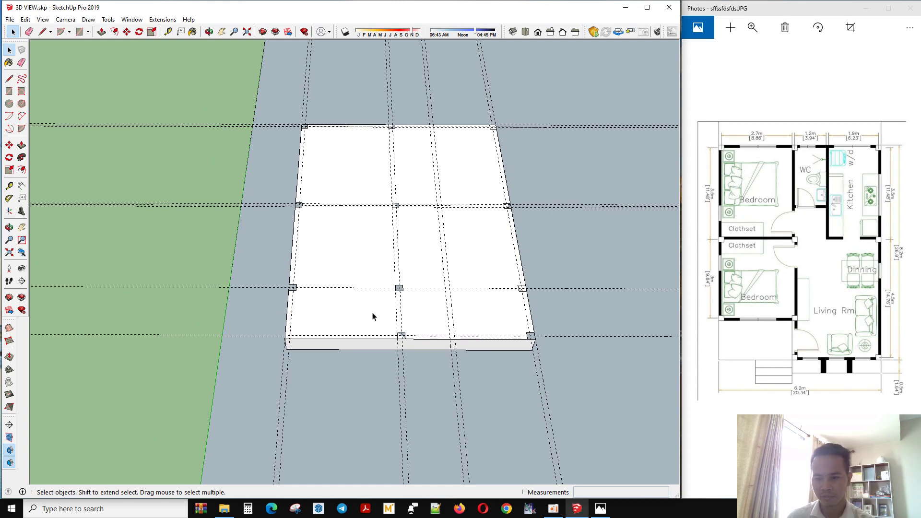
pyautogui.click(323, 313)
pyautogui.scroll(2, 323, 313)
pyautogui.doubleClick(326, 313)
pyautogui.click(332, 315)
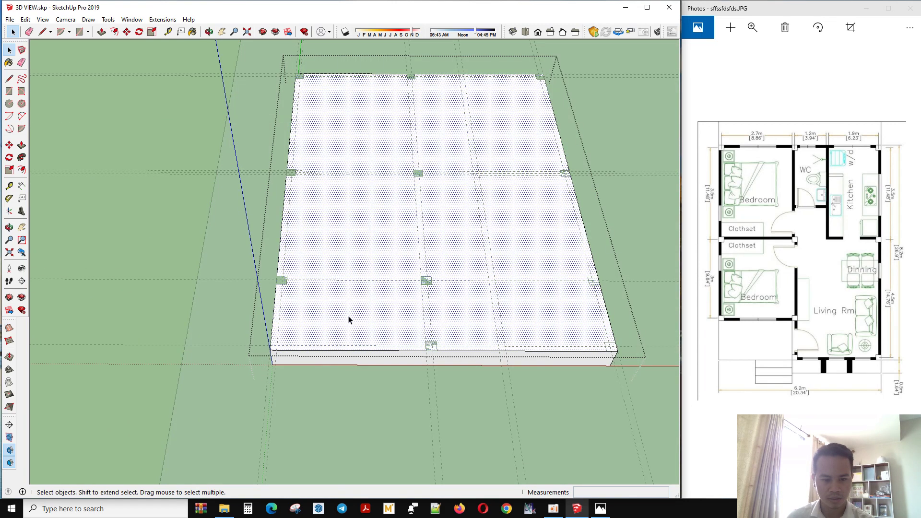
pyautogui.moveTo(349, 317); pyautogui.dragTo(346, 344, button='middle')
pyautogui.press('r')
pyautogui.click(278, 293)
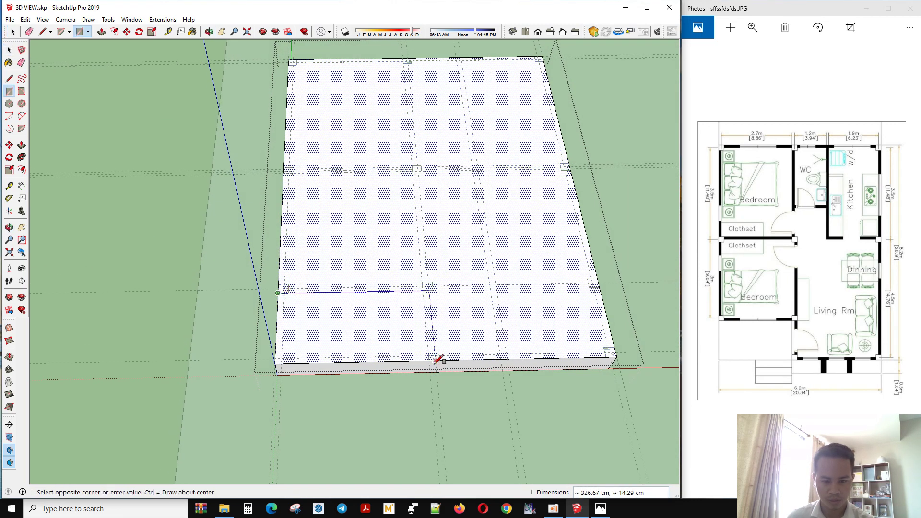
pyautogui.click(428, 361)
# Push the porch face down 5 cm below the main floor and leave the floor group
pyautogui.press('space')
pyautogui.click(413, 339)
pyautogui.scroll(1, 416, 338)
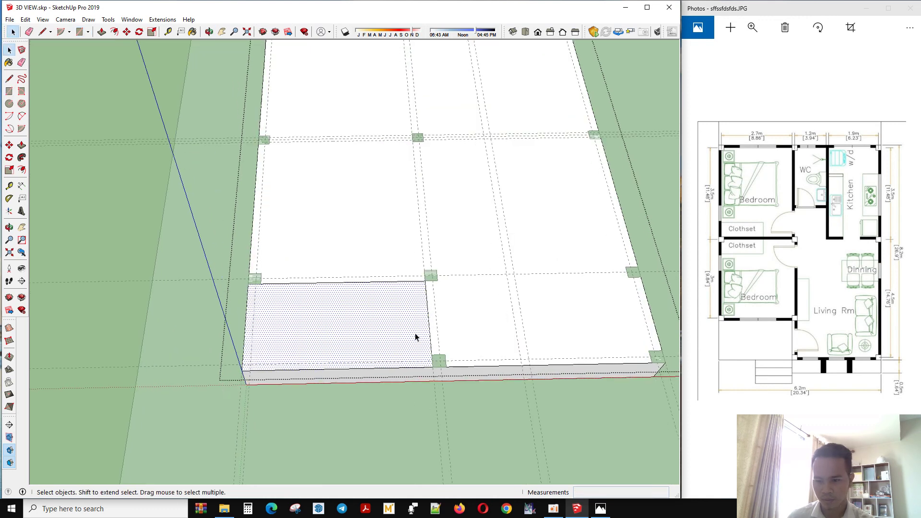
pyautogui.moveTo(389, 341); pyautogui.dragTo(413, 328, button='middle')
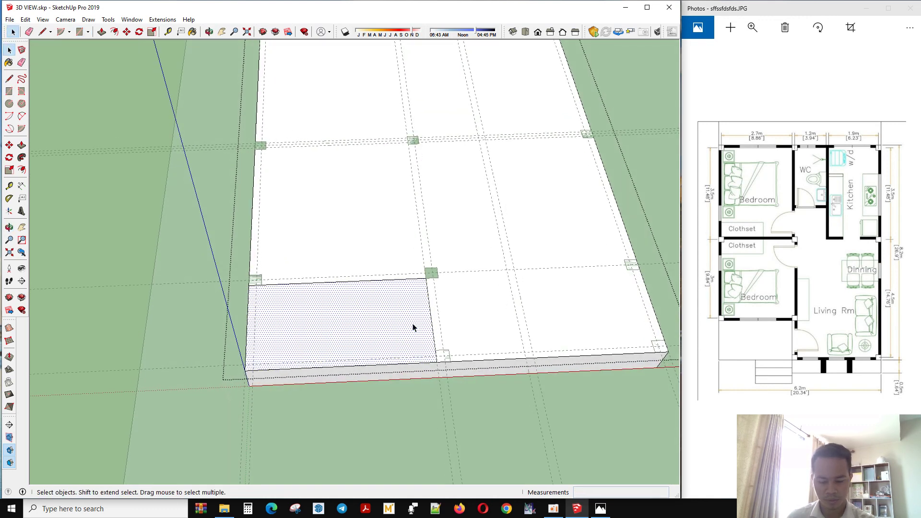
pyautogui.press('p')
pyautogui.moveTo(413, 329); pyautogui.dragTo(413, 333)
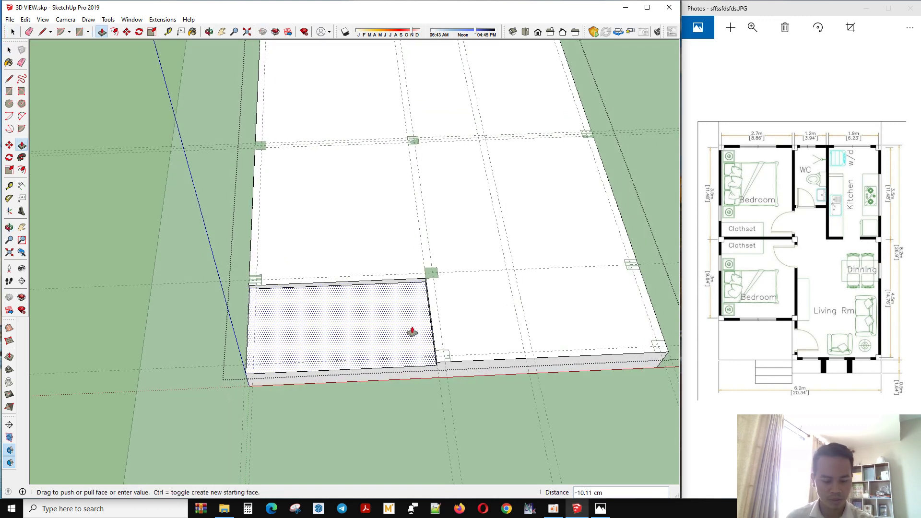
pyautogui.press('Return')
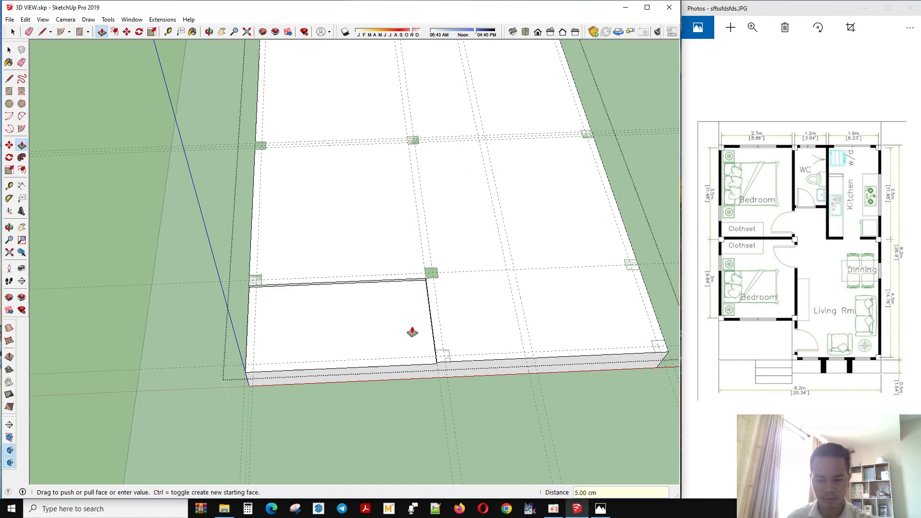
pyautogui.scroll(-3, 401, 308)
pyautogui.press('space')
pyautogui.moveTo(202, 269)
pyautogui.mouseDown(button='middle')
pyautogui.moveTo(202, 250)
pyautogui.moveTo(345, 261)
pyautogui.moveTo(839, 396)
pyautogui.mouseUp(button='middle')
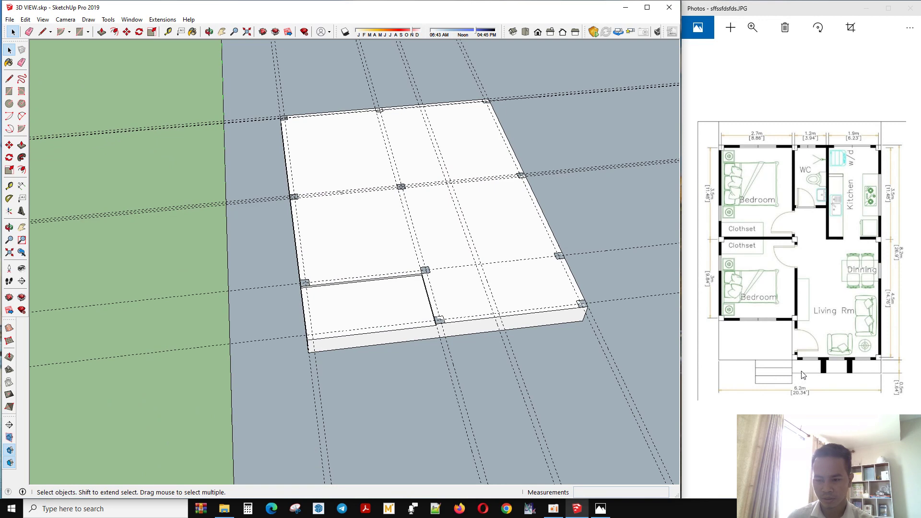
# Create a guide 30 cm in front of the slab, parallel to its lower front edge
pyautogui.scroll(3, 459, 351)
pyautogui.moveTo(465, 354)
pyautogui.mouseDown(button='middle')
pyautogui.moveTo(469, 377)
pyautogui.moveTo(482, 361)
pyautogui.mouseUp(button='middle')
pyautogui.scroll(2, 470, 377)
pyautogui.moveTo(482, 361); pyautogui.dragTo(459, 351)
pyautogui.press('space')
pyautogui.click(457, 338)
pyautogui.scroll(-3, 261, 349)
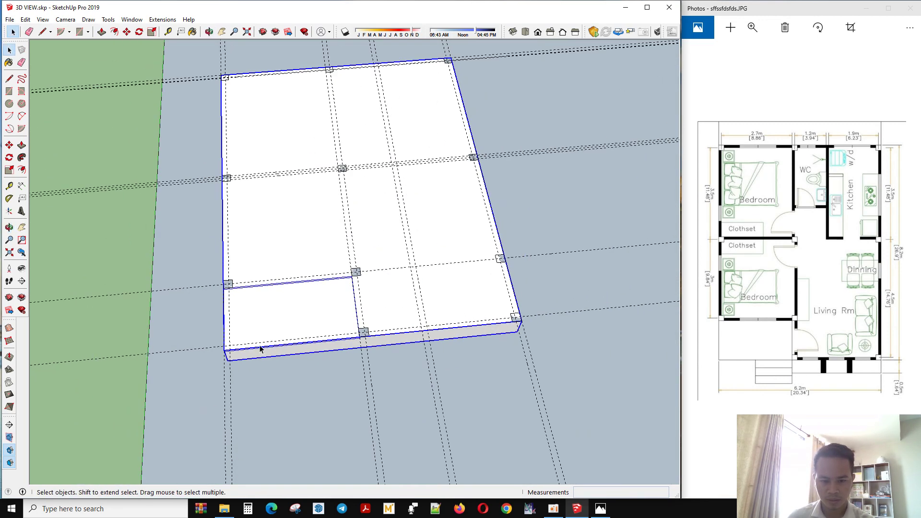
pyautogui.moveTo(574, 370); pyautogui.dragTo(551, 373, button='middle')
pyautogui.click(551, 373)
pyautogui.press('t')
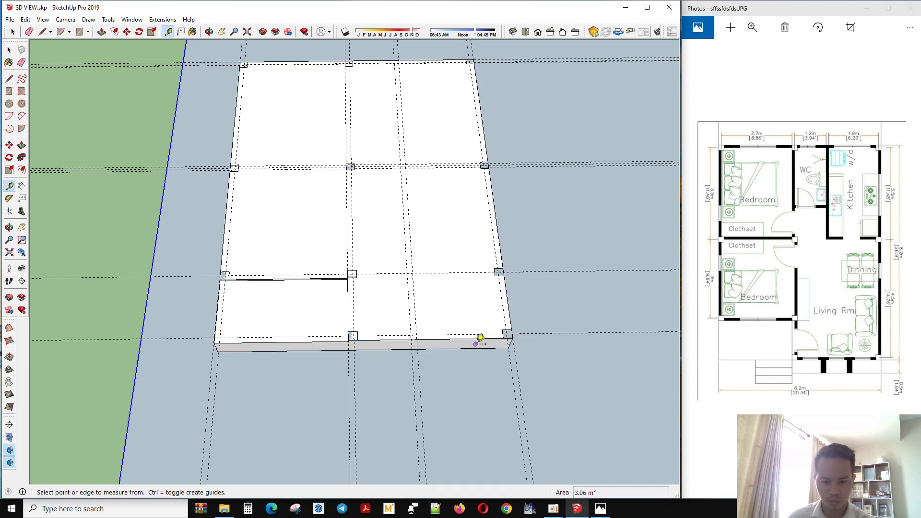
pyautogui.click(475, 348)
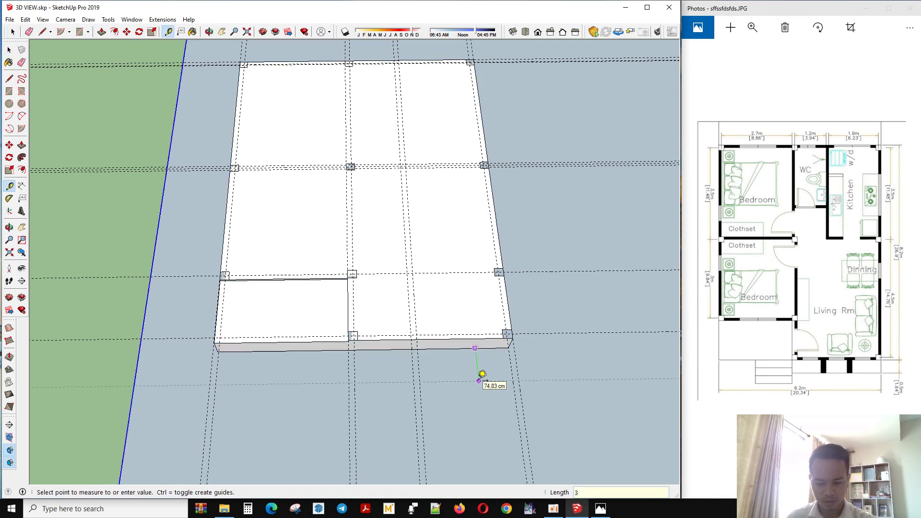
pyautogui.press('Return')
# Add two more parallel guides in front of the slab, each offset 30 cm outward from the previous one
pyautogui.click(470, 361)
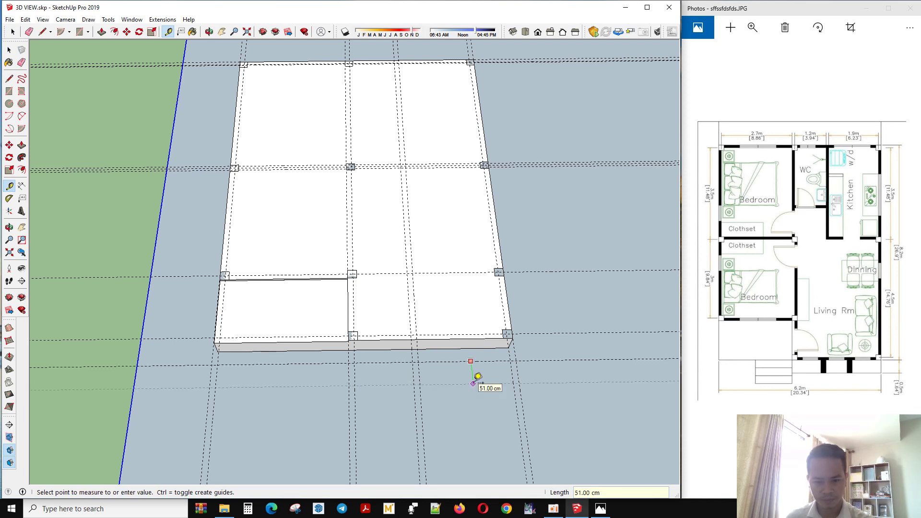
pyautogui.press('Escape')
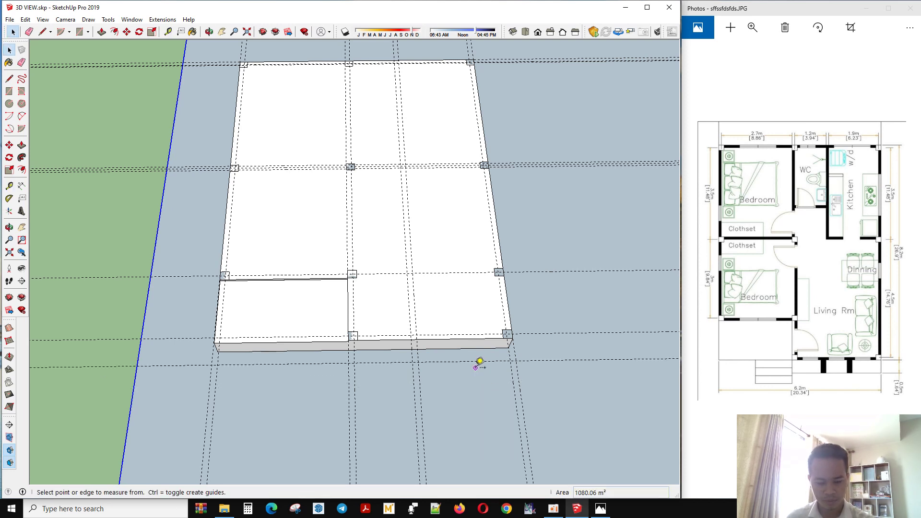
pyautogui.click(474, 361)
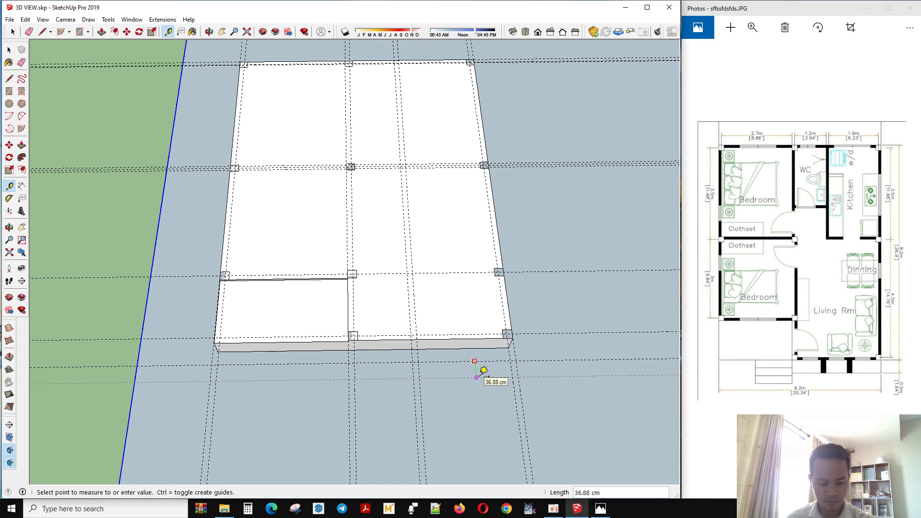
pyautogui.press('Return')
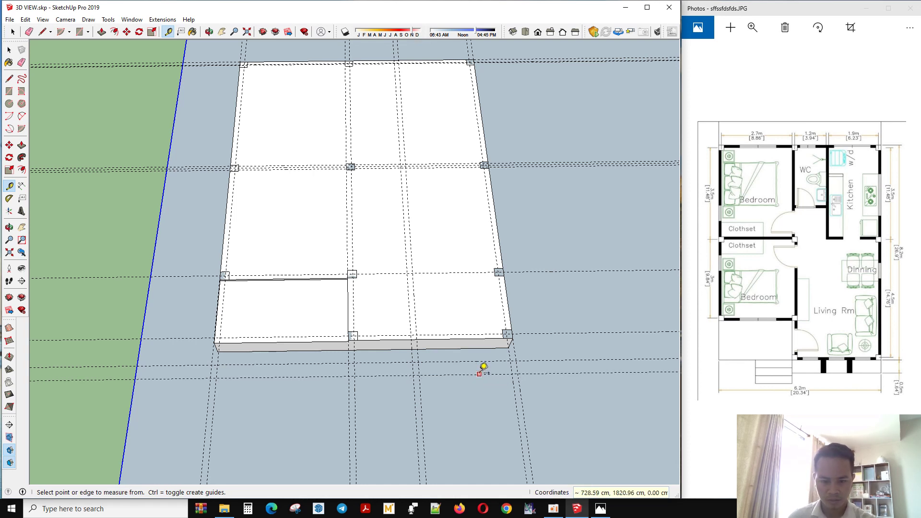
pyautogui.click(480, 373)
pyautogui.write('30')
pyautogui.press('Return')
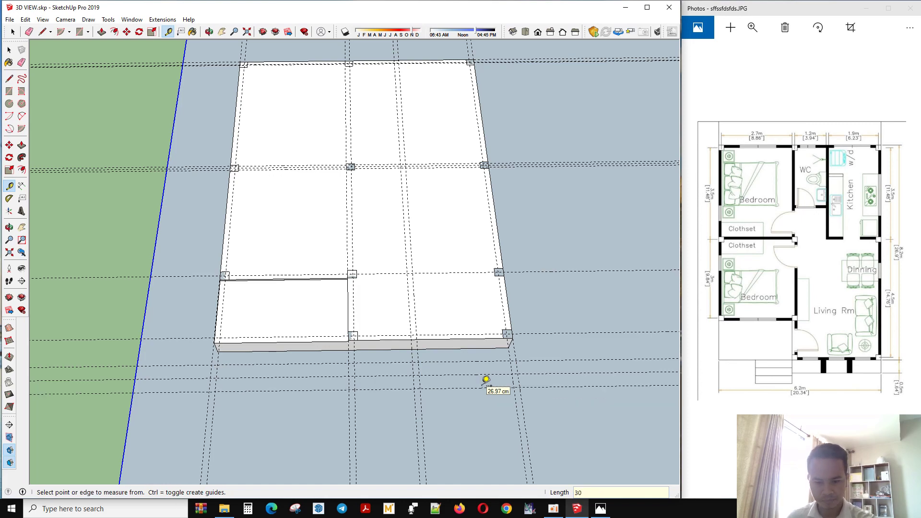
# Add guides at the slab's lower front corners and a vertical guide at the porch's inner front corner
pyautogui.moveTo(488, 381); pyautogui.dragTo(307, 297, button='middle')
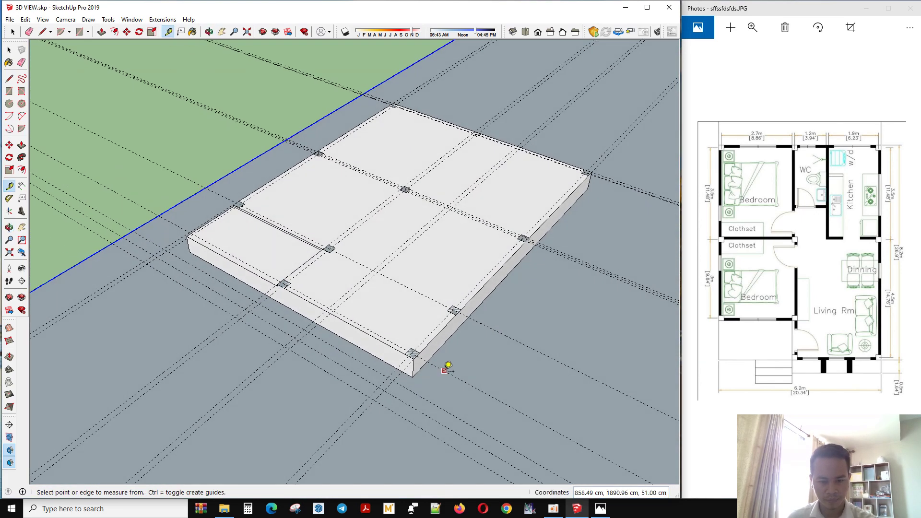
pyautogui.click(421, 369)
pyautogui.click(398, 376)
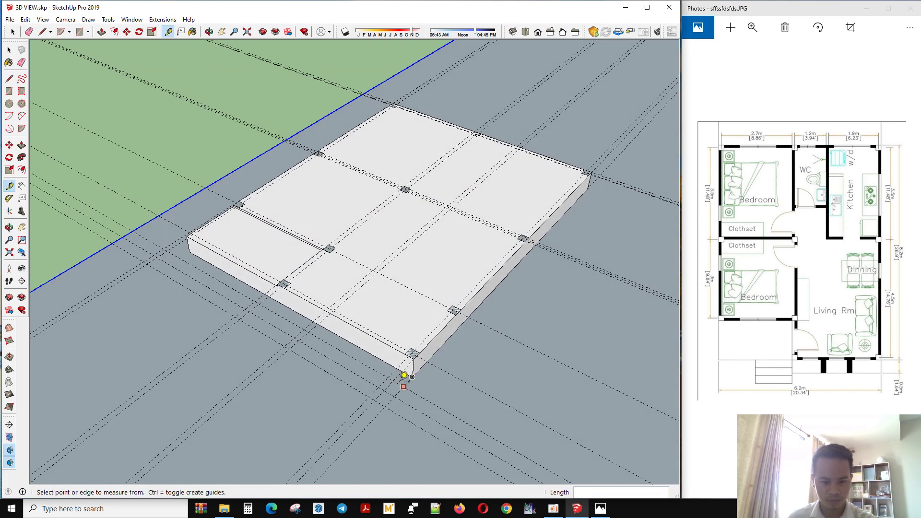
pyautogui.click(407, 381)
pyautogui.click(190, 252)
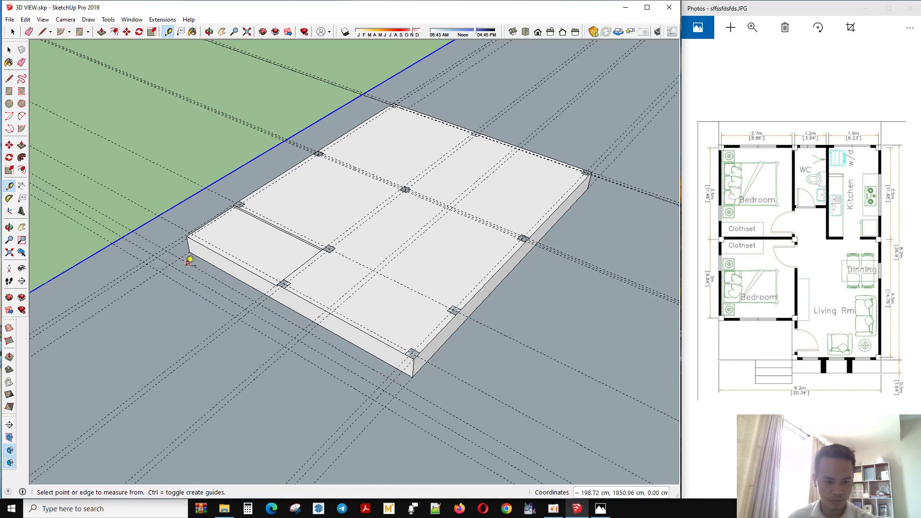
pyautogui.moveTo(190, 255); pyautogui.dragTo(559, 288, button='middle')
pyautogui.click(530, 296)
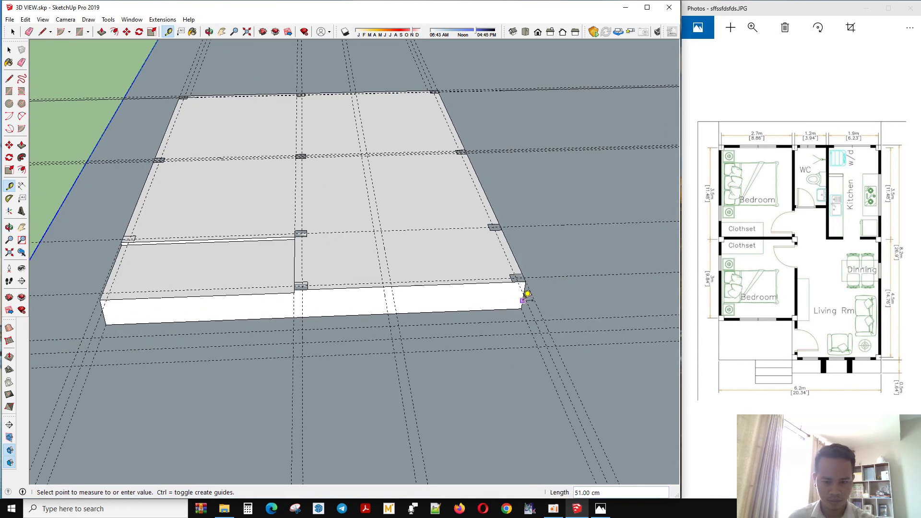
pyautogui.moveTo(297, 294); pyautogui.dragTo(64, 353, button='middle')
pyautogui.click(393, 294)
# Draw a 282 x 90 cm rectangle on the ground in front of the porch for the entrance stairs
pyautogui.press('space')
pyautogui.press('r')
pyautogui.moveTo(67, 315)
pyautogui.mouseDown(button='middle')
pyautogui.moveTo(195, 319)
pyautogui.moveTo(205, 439)
pyautogui.mouseUp(button='middle')
pyautogui.click(205, 439)
pyautogui.click(375, 323)
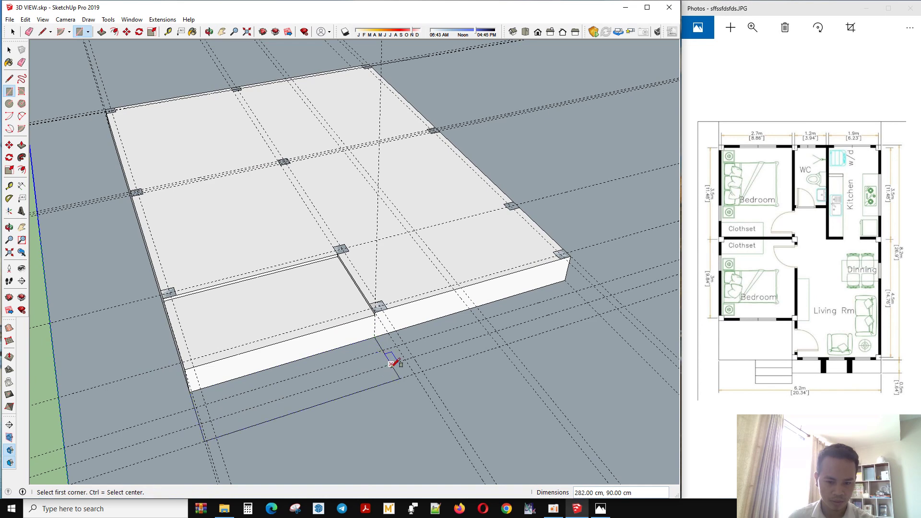
# Divide the stair rectangle along the guides into three strips of 282 x 30 cm
pyautogui.click(393, 373)
pyautogui.moveTo(190, 456); pyautogui.dragTo(436, 408, button='middle')
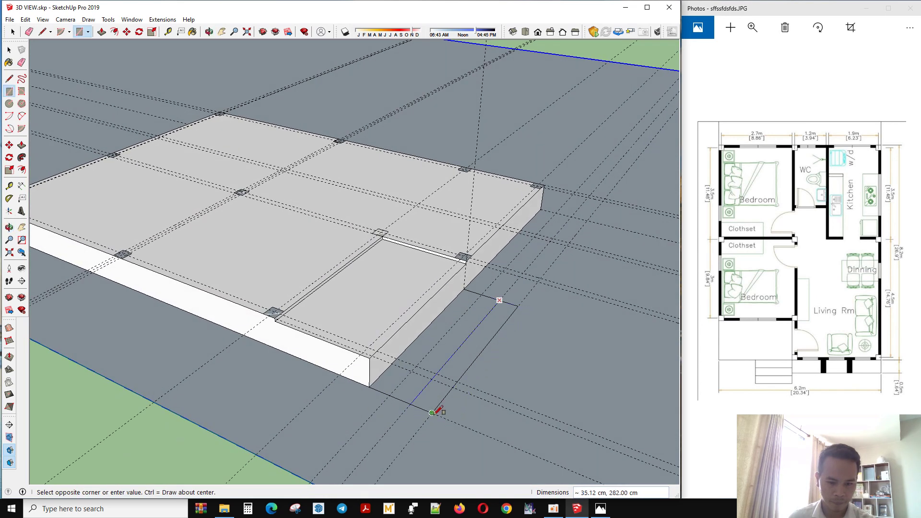
pyautogui.click(481, 294)
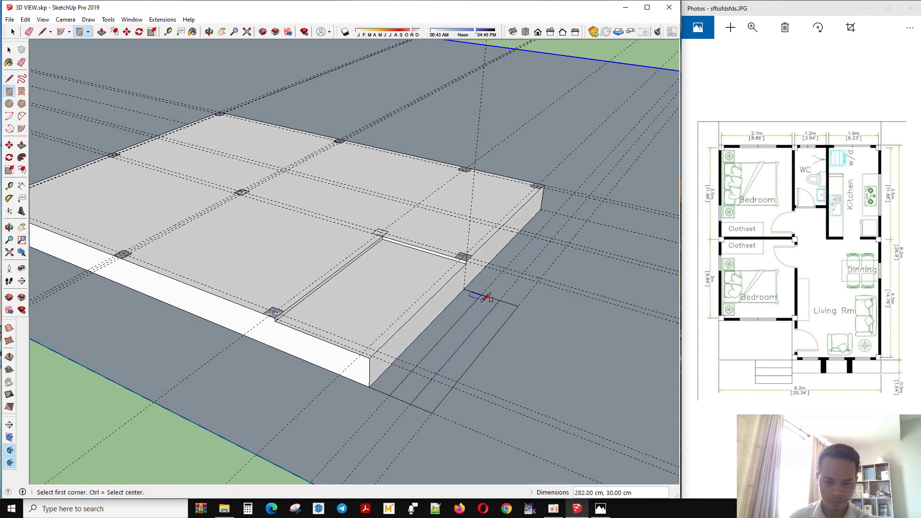
pyautogui.press('space')
pyautogui.click(424, 356)
pyautogui.click(454, 370)
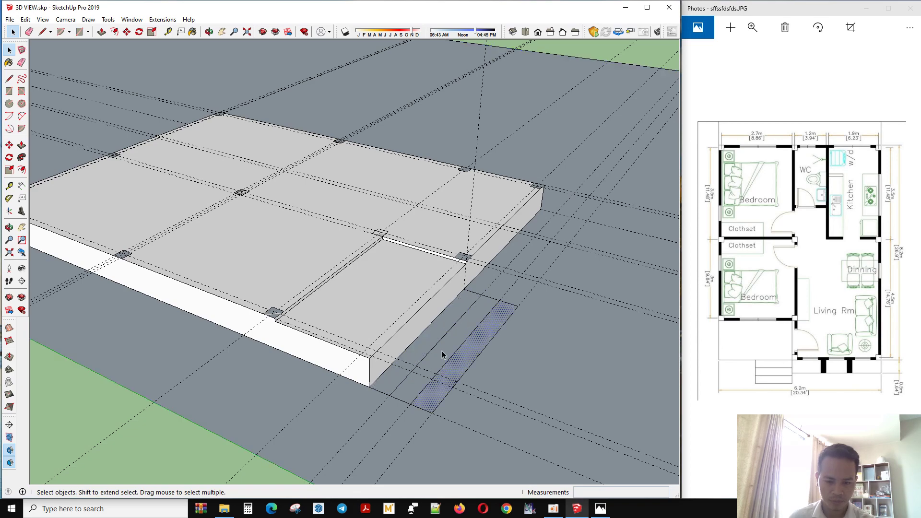
pyautogui.click(442, 352)
pyautogui.click(542, 358)
# Draw a ground rectangle from the slab's front-right corner to the stairs, reaching out to the second guide
pyautogui.moveTo(542, 359); pyautogui.dragTo(358, 434, button='middle')
pyautogui.scroll(2, 537, 367)
pyautogui.moveTo(598, 356); pyautogui.dragTo(204, 343, button='middle')
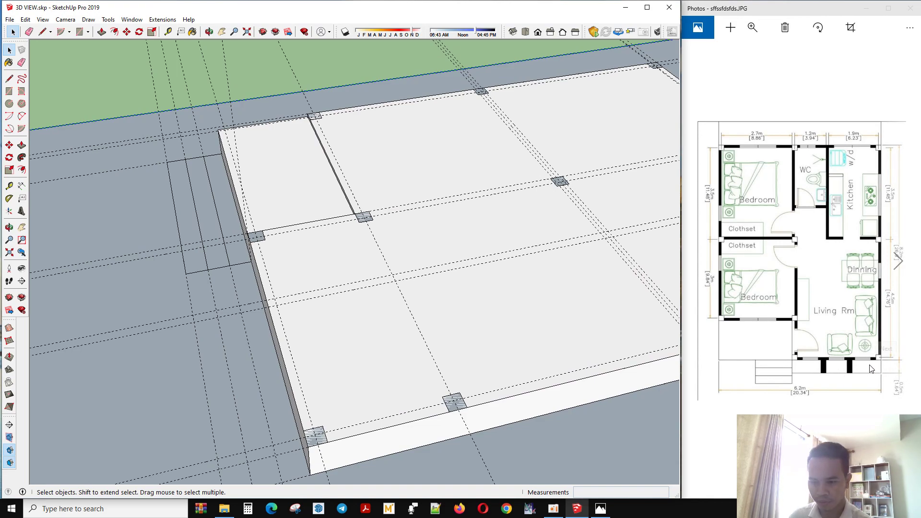
pyautogui.moveTo(592, 362)
pyautogui.mouseDown(button='middle')
pyautogui.moveTo(174, 392)
pyautogui.moveTo(325, 372)
pyautogui.moveTo(448, 446)
pyautogui.moveTo(624, 374)
pyautogui.moveTo(411, 238)
pyautogui.moveTo(419, 308)
pyautogui.mouseUp(button='middle')
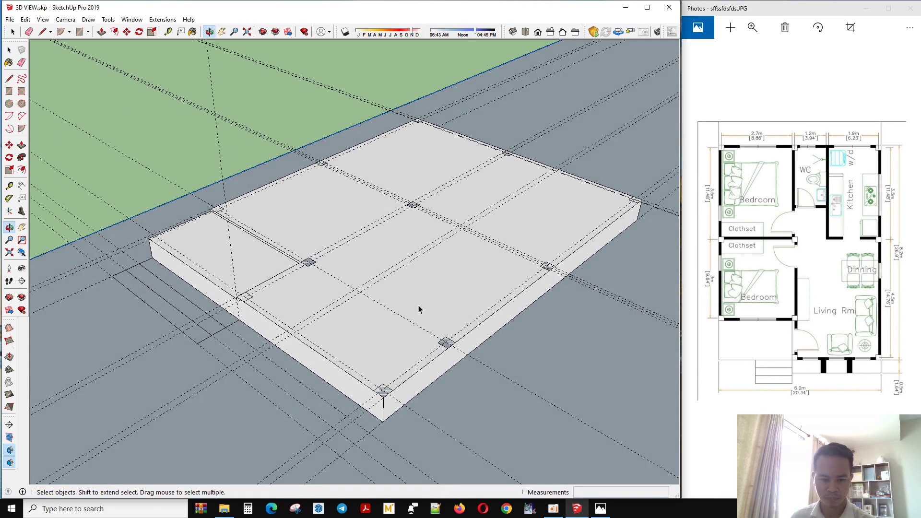
pyautogui.press('r')
pyautogui.click(387, 423)
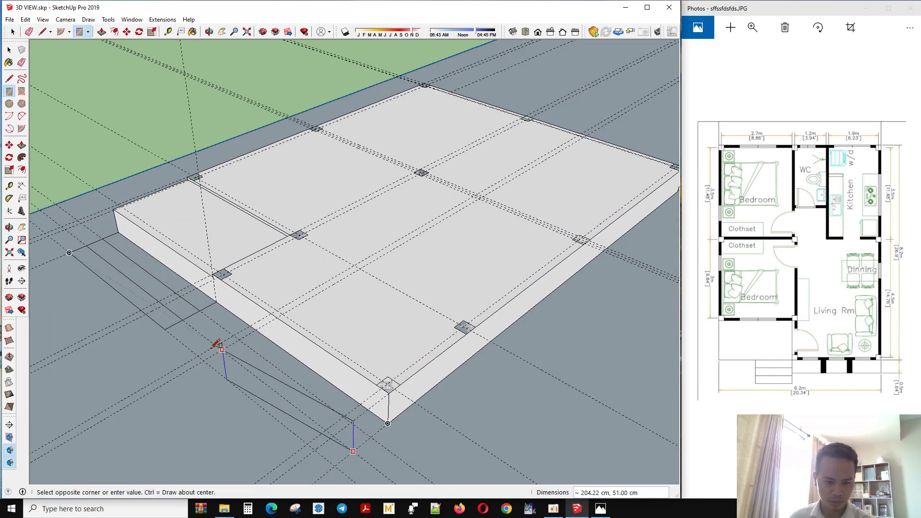
pyautogui.click(217, 301)
pyautogui.press('space')
# Select the ground rectangle in front of the living room with its edges and make it a group
pyautogui.click(264, 368)
pyautogui.moveTo(314, 371); pyautogui.dragTo(571, 428, button='middle')
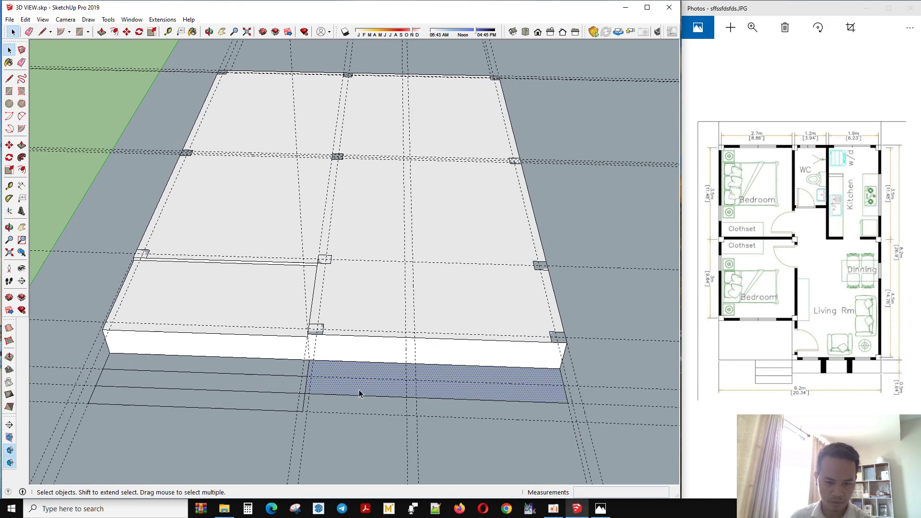
pyautogui.doubleClick(359, 390)
pyautogui.click(260, 384)
pyautogui.moveTo(260, 387); pyautogui.dragTo(496, 344, button='middle')
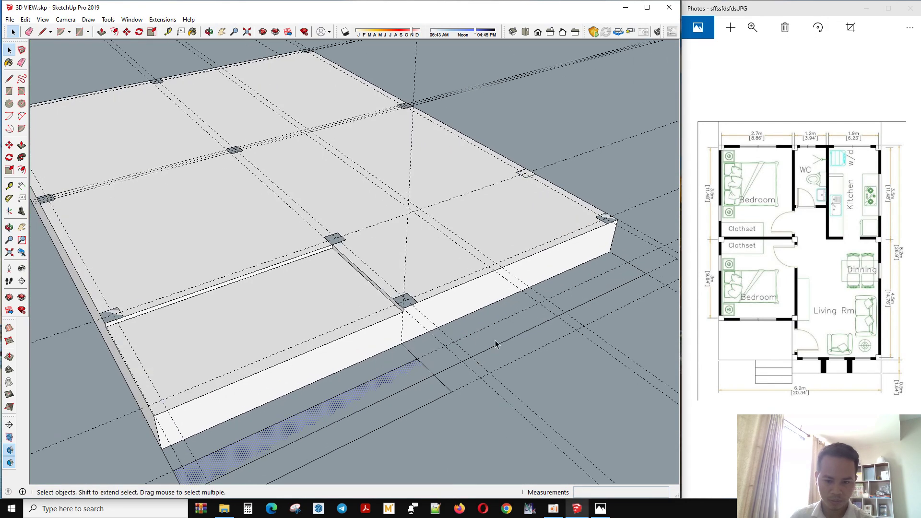
pyautogui.click(496, 339)
pyautogui.rightClick(496, 339)
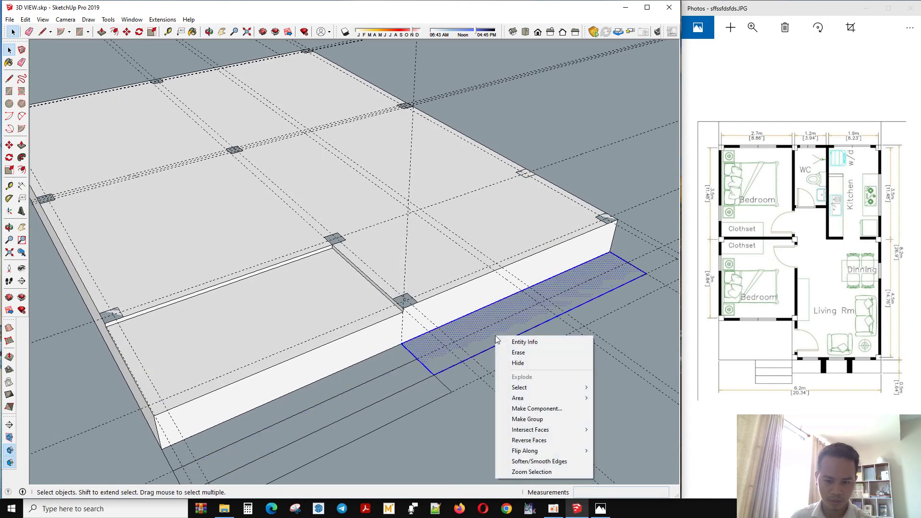
pyautogui.click(527, 420)
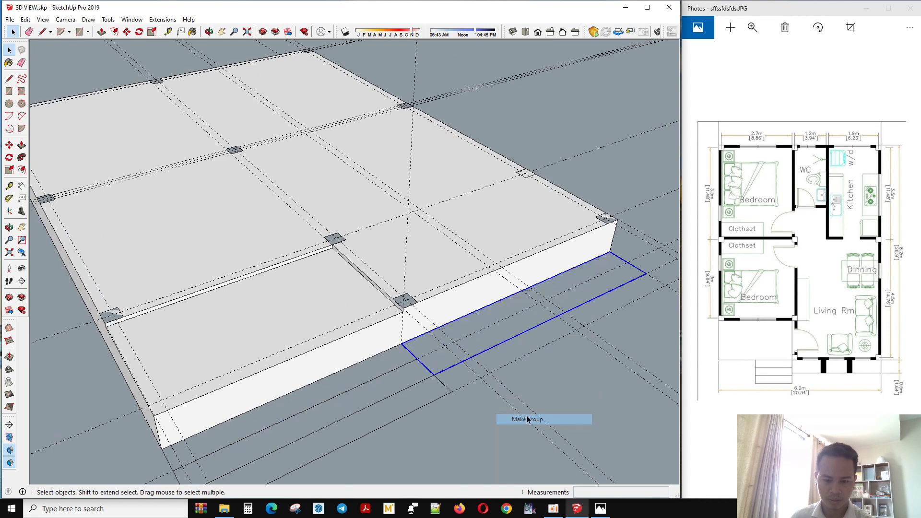
# Select all three connected stair strips in front of the porch and make them a group
pyautogui.click(368, 366)
pyautogui.tripleClick(368, 366)
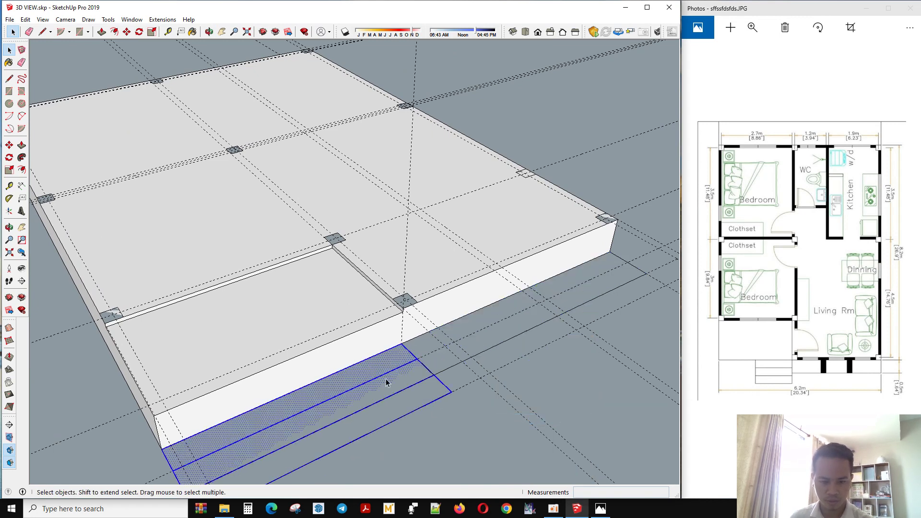
pyautogui.scroll(-1, 416, 383)
pyautogui.rightClick(417, 390)
pyautogui.click(457, 330)
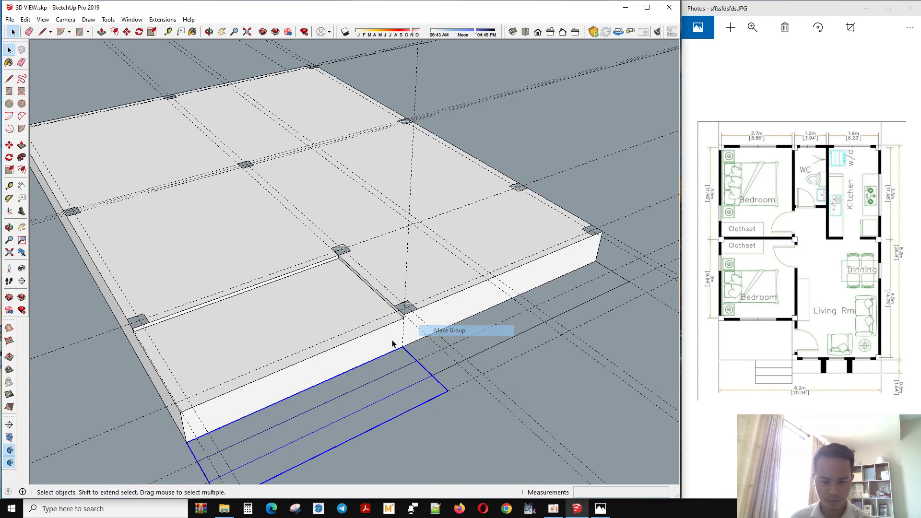
# Open the stair group, pull the strip next to the slab up to the porch floor level, and lower it by 10 cm
pyautogui.scroll(1, 391, 358)
pyautogui.doubleClick(390, 363)
pyautogui.press('p')
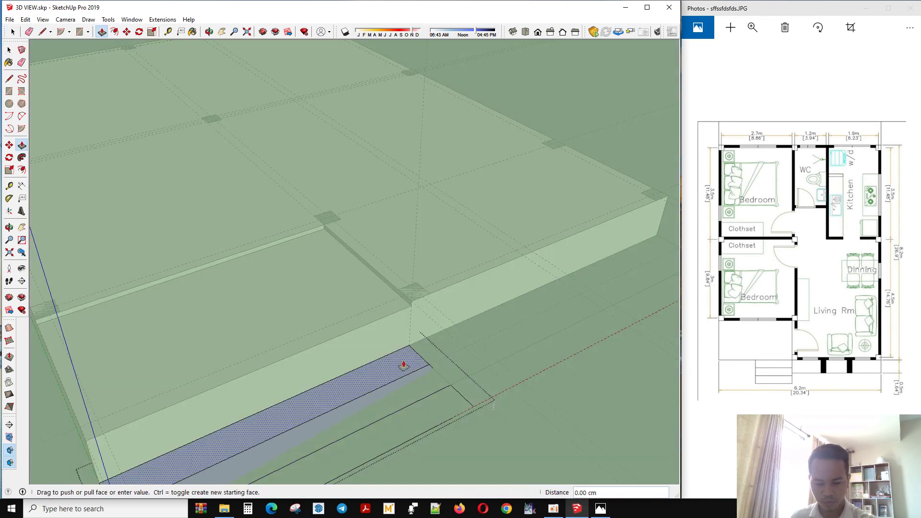
pyautogui.click(404, 364)
pyautogui.click(446, 294)
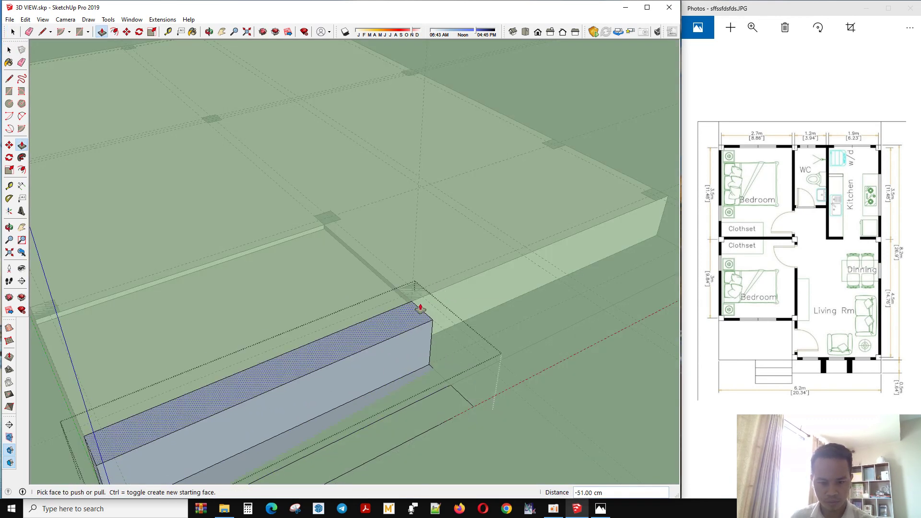
pyautogui.moveTo(363, 332); pyautogui.dragTo(312, 283, button='middle')
pyautogui.click(551, 205)
pyautogui.click(522, 239)
pyautogui.click(335, 323)
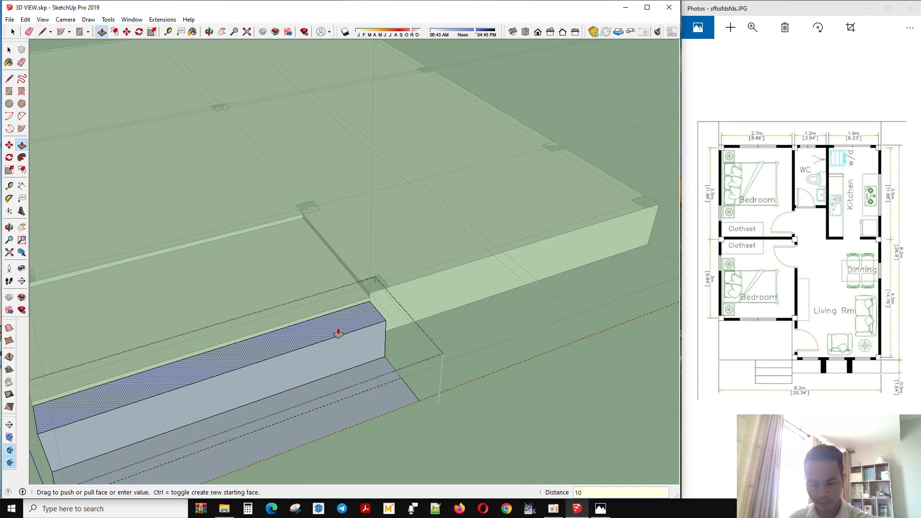
pyautogui.press('Return')
pyautogui.press('space')
# Raise the middle stair strip to the height of the upper step and lower it by 10 cm
pyautogui.click(366, 370)
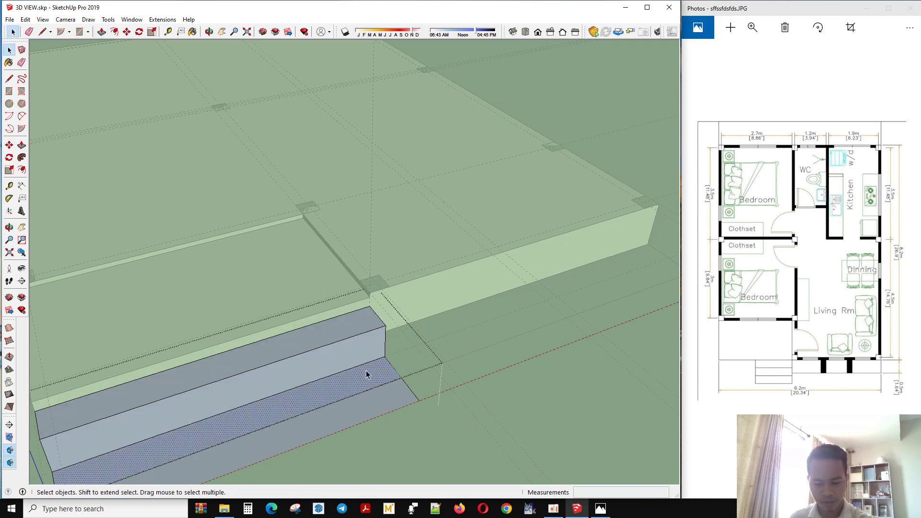
pyautogui.press('p')
pyautogui.click(366, 371)
pyautogui.moveTo(384, 341); pyautogui.dragTo(147, 319, button='middle')
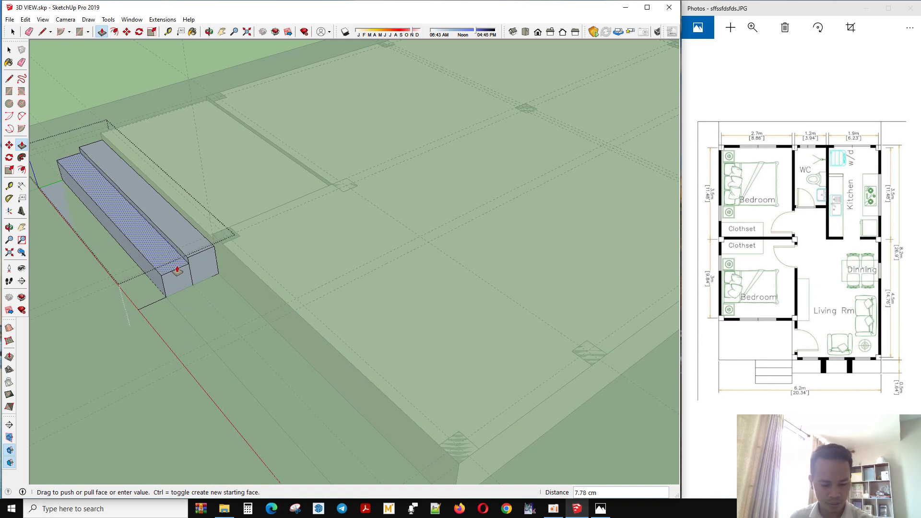
pyautogui.write('10')
pyautogui.press('Return')
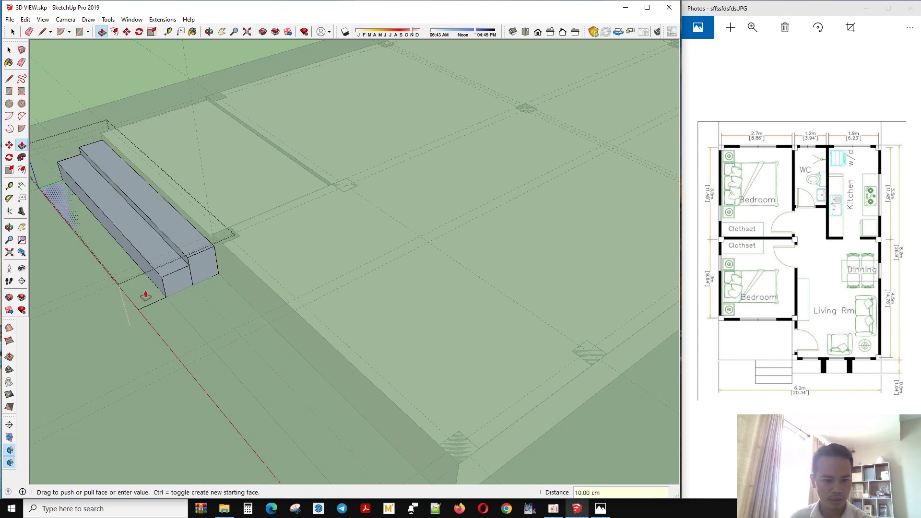
# Raise the outermost stair strip level with the middle step and lower it by 10 cm
pyautogui.press('space')
pyautogui.press('p')
pyautogui.click(146, 295)
pyautogui.click(164, 286)
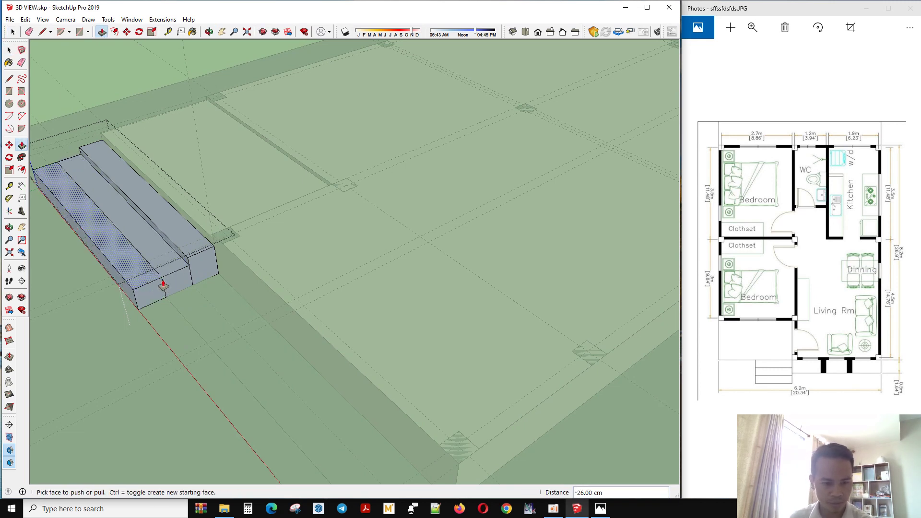
pyautogui.click(163, 285)
pyautogui.write('1')
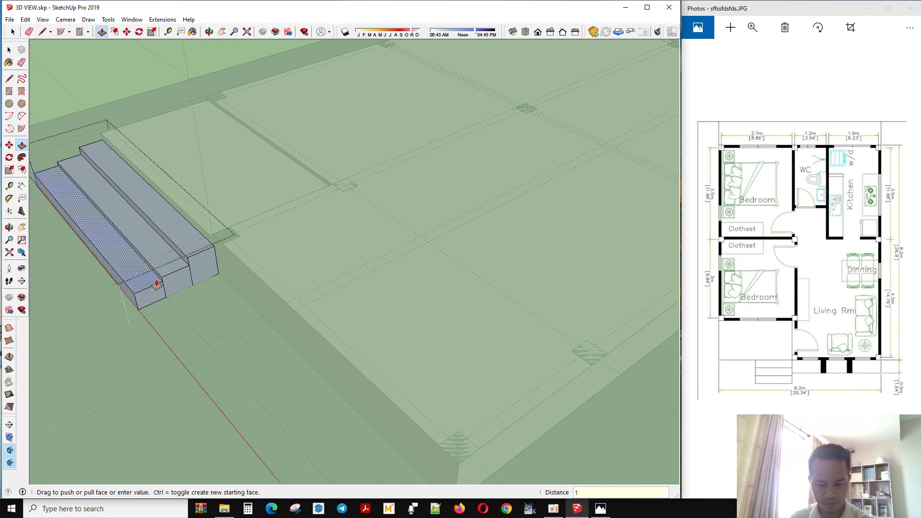
pyautogui.write('0')
pyautogui.press('Return')
# Lower the outermost step by another 5 cm and the middle step by another 2 cm
pyautogui.moveTo(154, 282); pyautogui.dragTo(552, 288, button='middle')
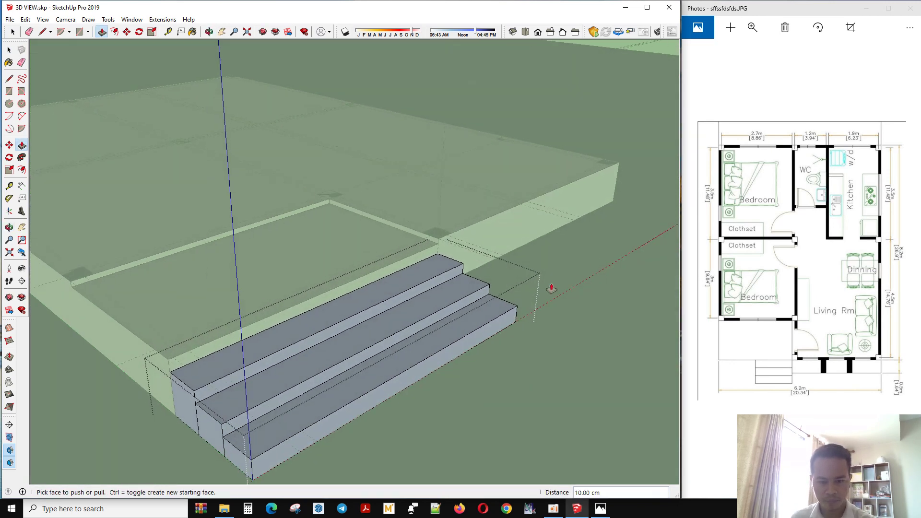
pyautogui.scroll(3, 495, 313)
pyautogui.click(496, 316)
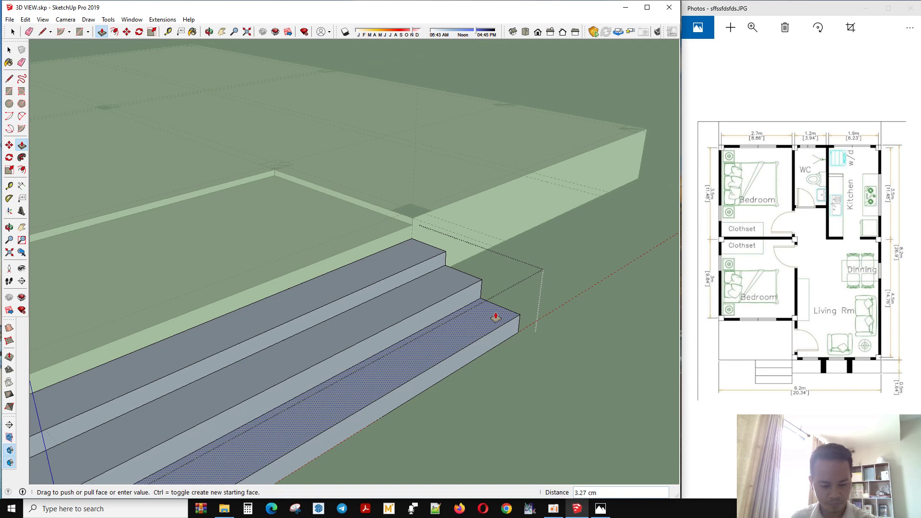
pyautogui.press('Return')
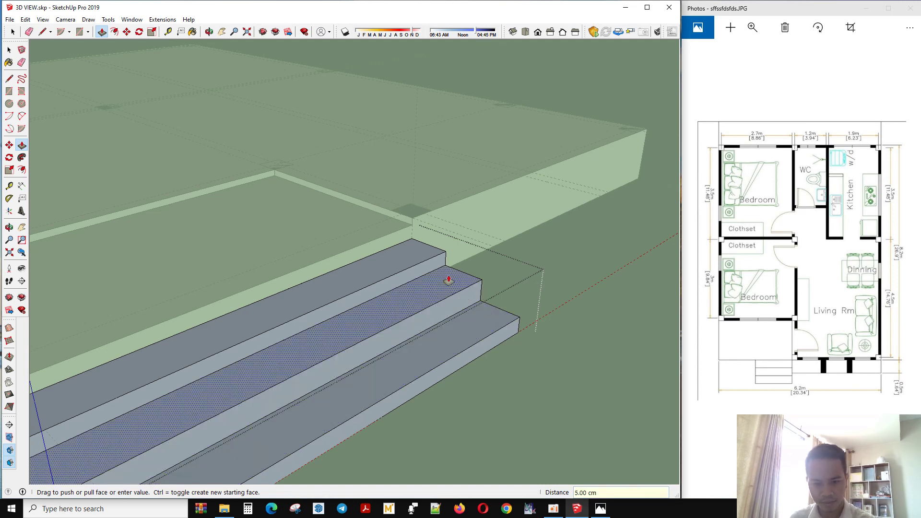
pyautogui.click(449, 280)
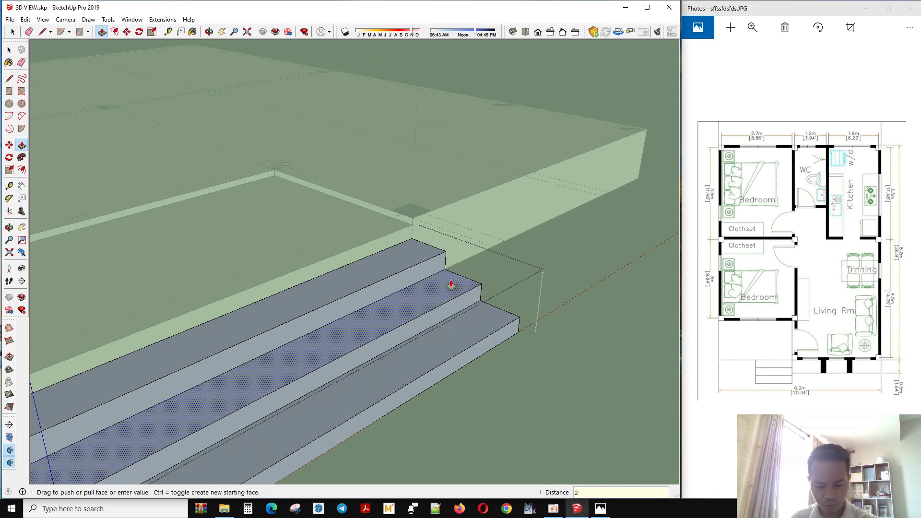
pyautogui.press('Return')
pyautogui.press('space')
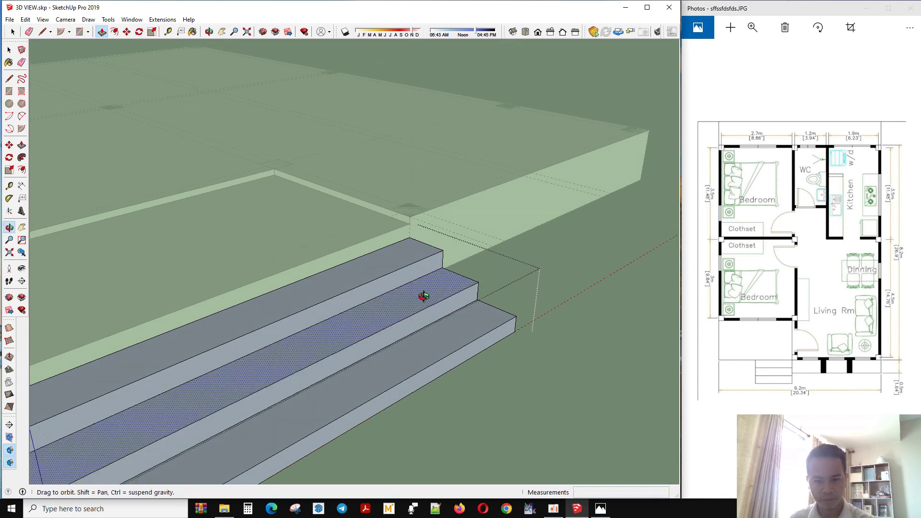
# Erase the vertical edges between the steps on both end faces of the stairs and select the outer end face
pyautogui.moveTo(422, 294); pyautogui.dragTo(464, 342, button='middle')
pyautogui.scroll(-5, 464, 342)
pyautogui.moveTo(411, 415)
pyautogui.mouseDown(button='middle')
pyautogui.moveTo(353, 413)
pyautogui.moveTo(442, 422)
pyautogui.moveTo(528, 381)
pyautogui.mouseUp(button='middle')
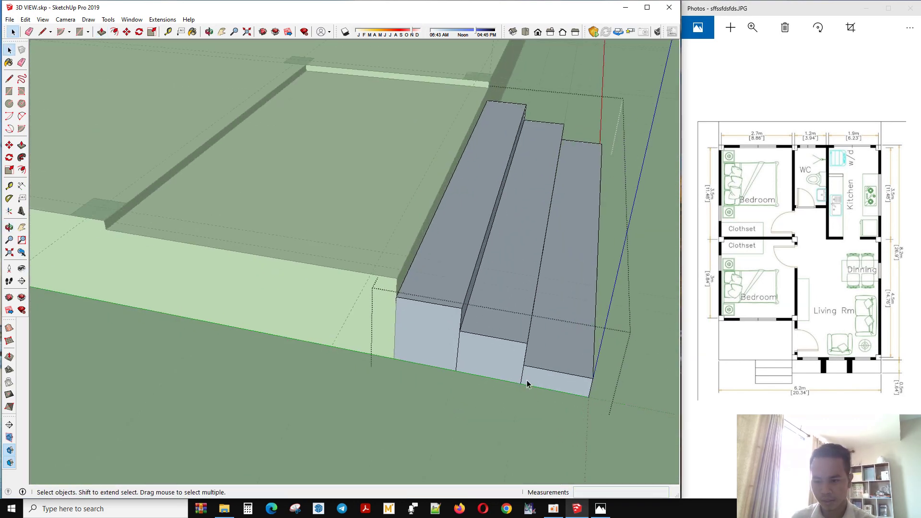
pyautogui.press('e')
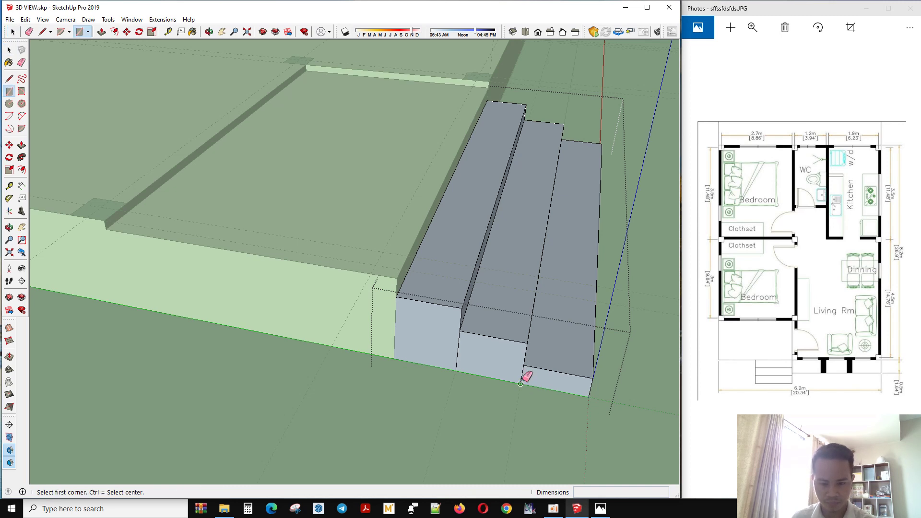
pyautogui.moveTo(469, 345)
pyautogui.mouseDown(button='middle')
pyautogui.moveTo(456, 290)
pyautogui.moveTo(436, 420)
pyautogui.mouseUp(button='middle')
pyautogui.click(360, 382)
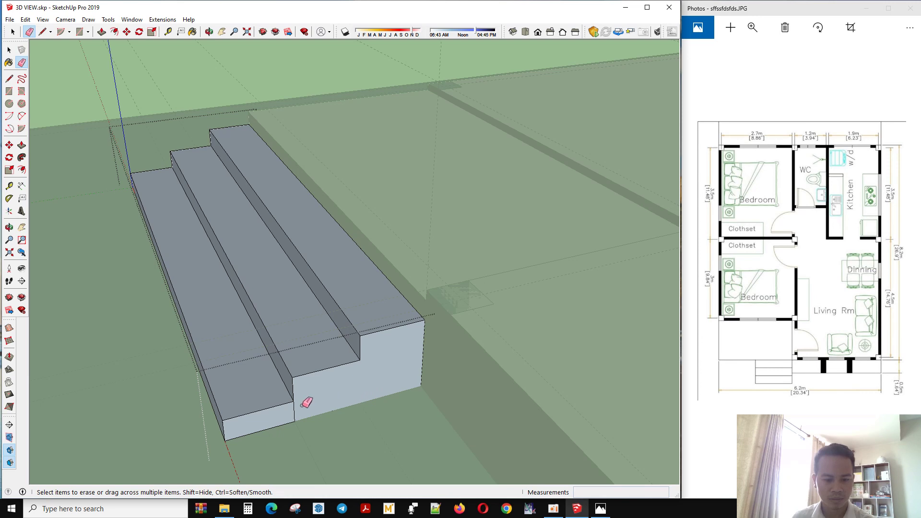
pyautogui.click(293, 406)
pyautogui.moveTo(251, 424); pyautogui.dragTo(654, 413, button='middle')
pyautogui.press('space')
pyautogui.scroll(1, 761, 371)
pyautogui.moveTo(365, 384)
pyautogui.mouseDown(button='middle')
pyautogui.moveTo(412, 399)
pyautogui.moveTo(624, 391)
pyautogui.mouseUp(button='middle')
pyautogui.click(343, 384)
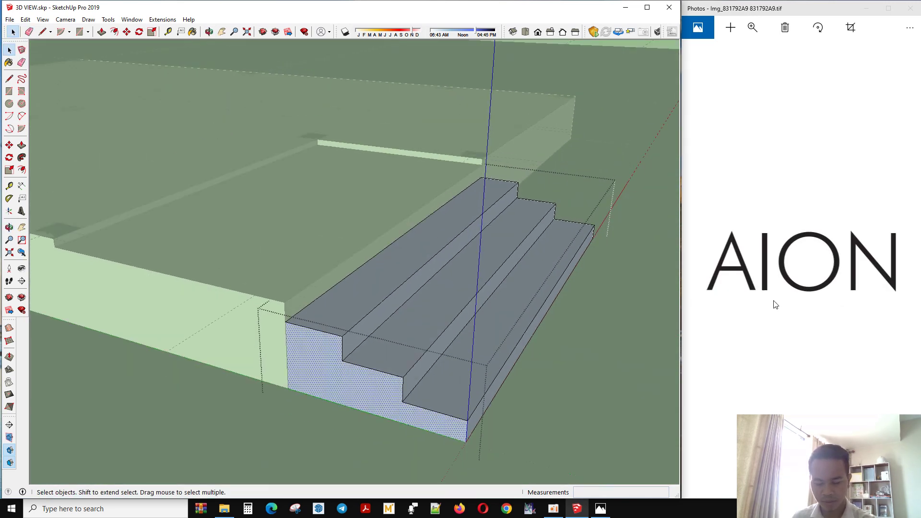
# Switch to Photos, go back to the floor plan image, examine the entrance stairs' width, and fit the window beside the model
pyautogui.click(600, 509)
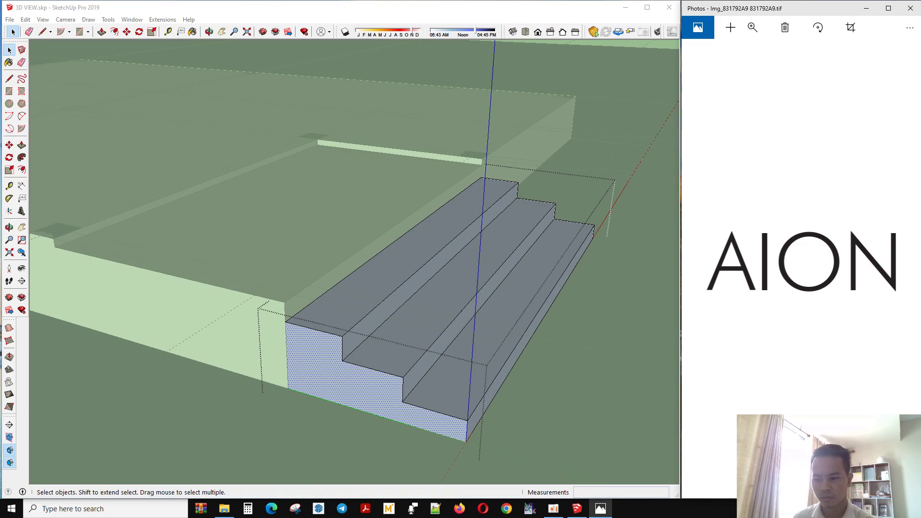
pyautogui.click(909, 488)
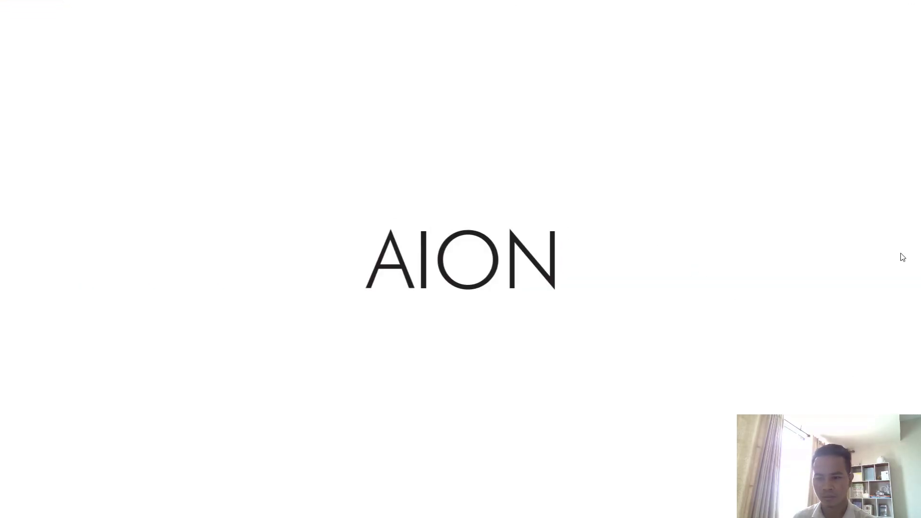
pyautogui.click(31, 258)
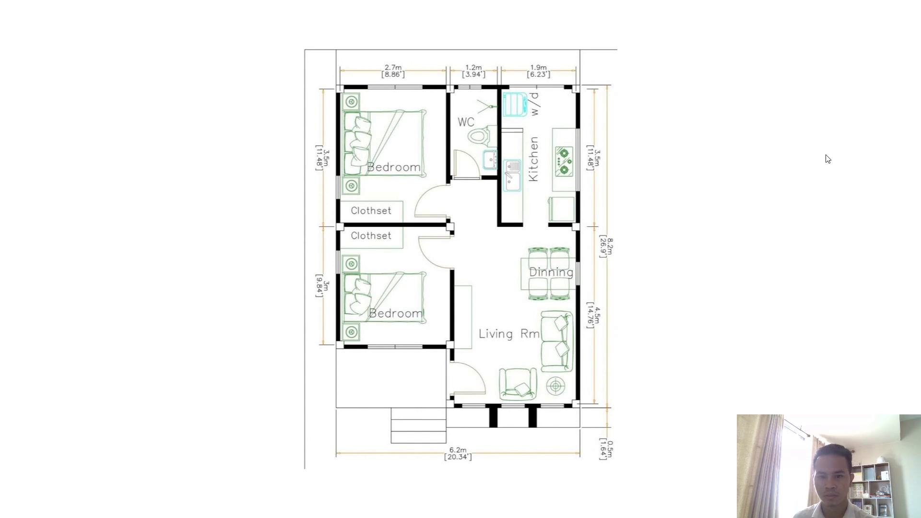
pyautogui.scroll(2, 826, 160)
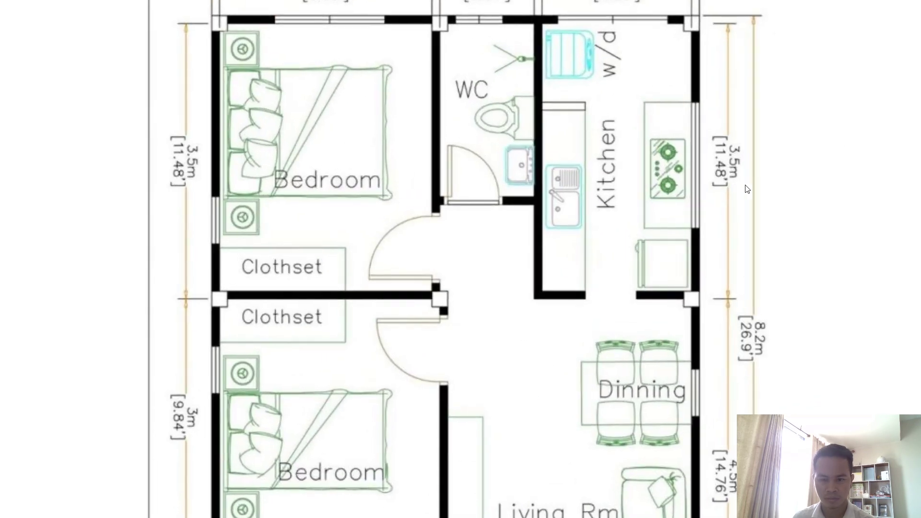
pyautogui.scroll(-2, 805, 167)
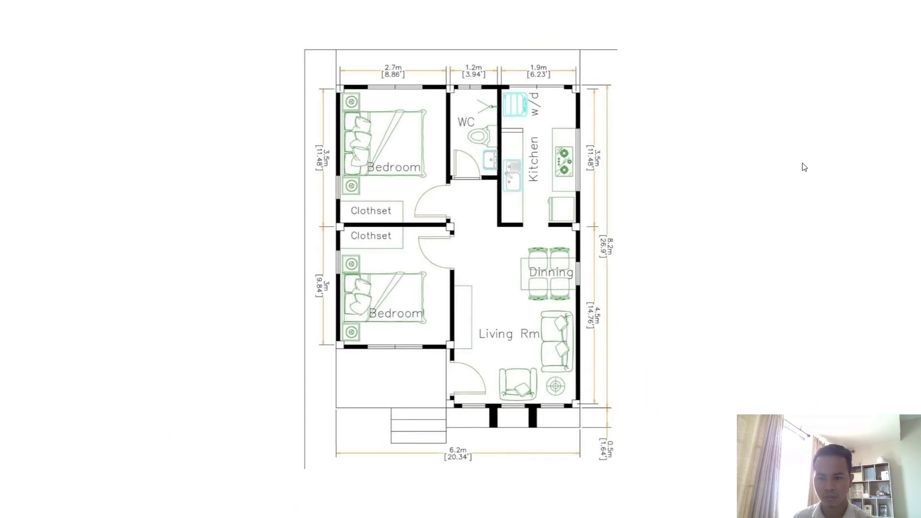
pyautogui.press('Right')
pyautogui.press('Left')
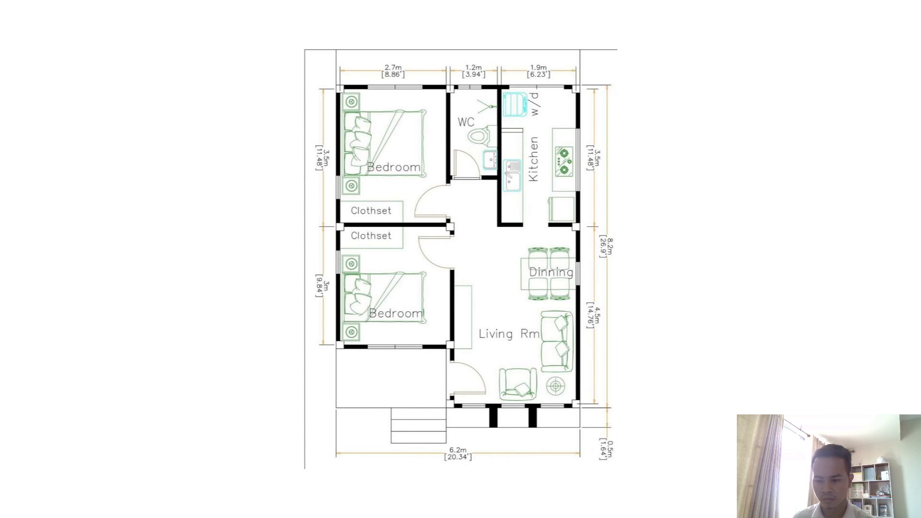
pyautogui.press('Escape')
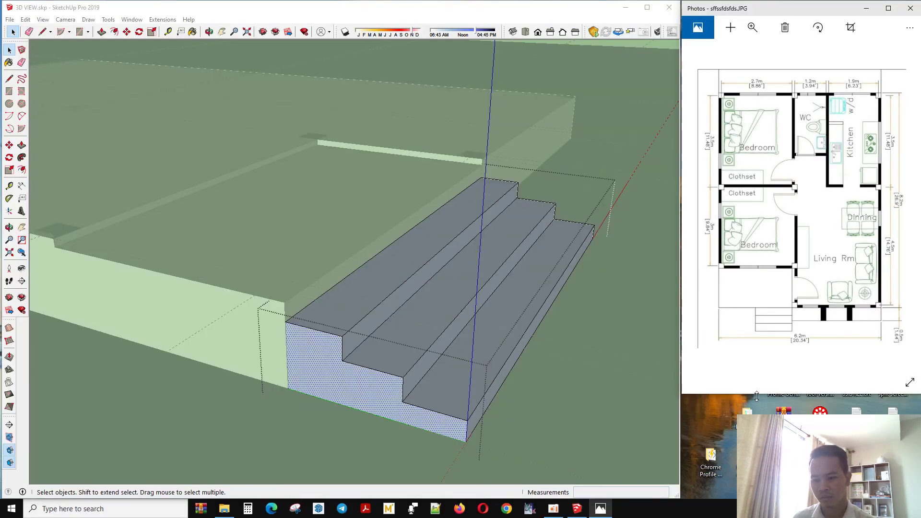
pyautogui.moveTo(756, 396); pyautogui.dragTo(757, 497)
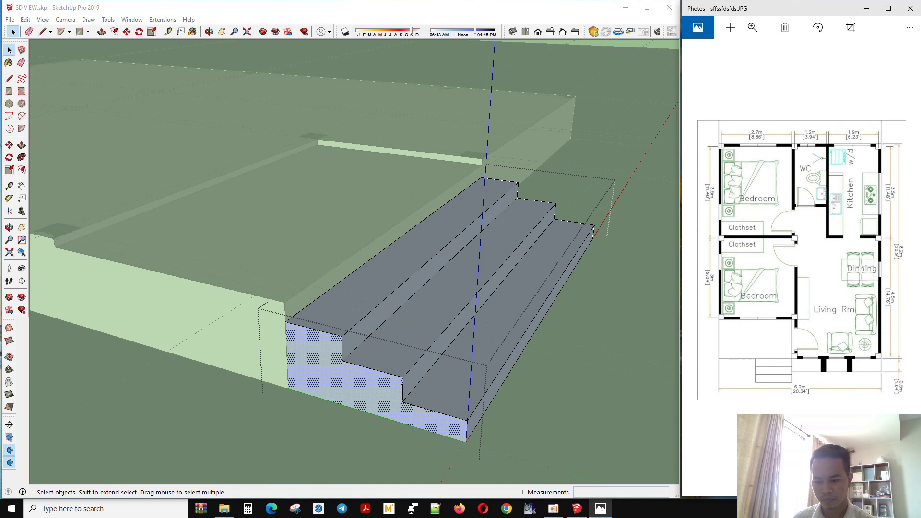
pyautogui.moveTo(757, 496); pyautogui.dragTo(756, 499)
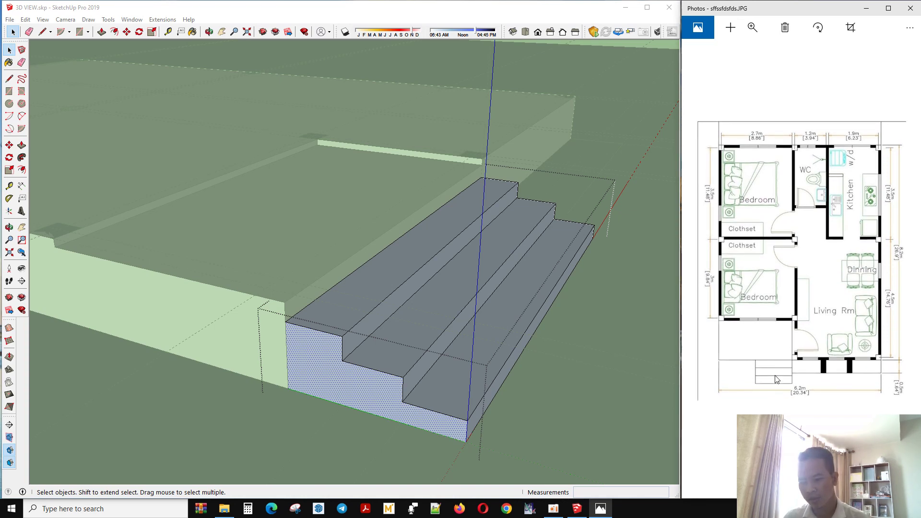
# Shorten the stairs with Push/Pull from the porch's outer end to about half the porch width, and close the group
pyautogui.moveTo(571, 370)
pyautogui.mouseDown(button='middle')
pyautogui.moveTo(472, 361)
pyautogui.moveTo(325, 380)
pyautogui.mouseUp(button='middle')
pyautogui.click(379, 364)
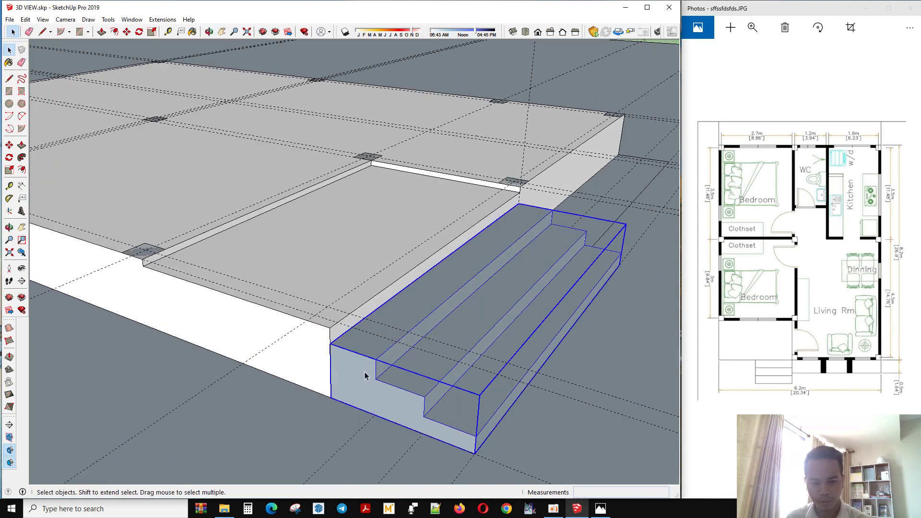
pyautogui.tripleClick(364, 376)
pyautogui.press('p')
pyautogui.moveTo(360, 375); pyautogui.dragTo(442, 254)
pyautogui.moveTo(442, 261); pyautogui.dragTo(332, 318, button='middle')
pyautogui.press('space')
pyautogui.click(556, 423)
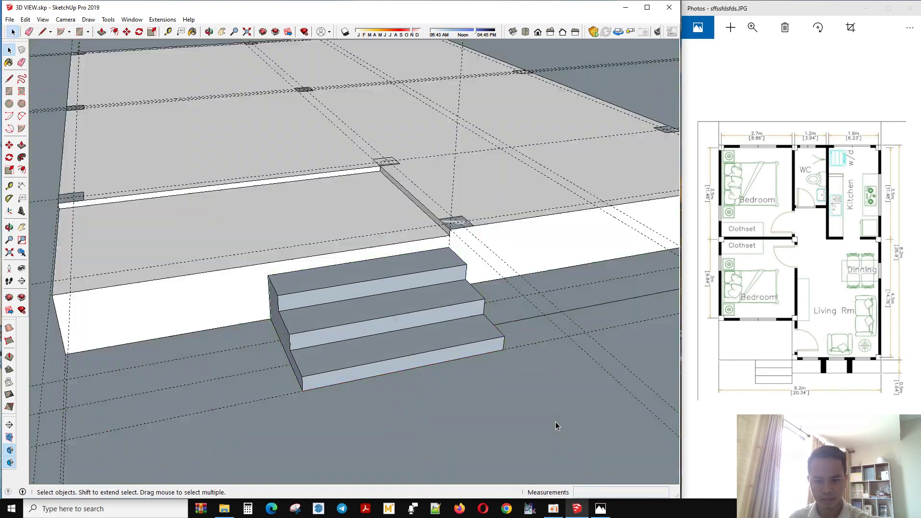
# Open the ground rectangle's group in front of the living room, pull its face up 46 cm to the porch floor's corner, and close the group
pyautogui.moveTo(555, 421); pyautogui.dragTo(514, 323, button='middle')
pyautogui.scroll(-3, 462, 339)
pyautogui.click(459, 334)
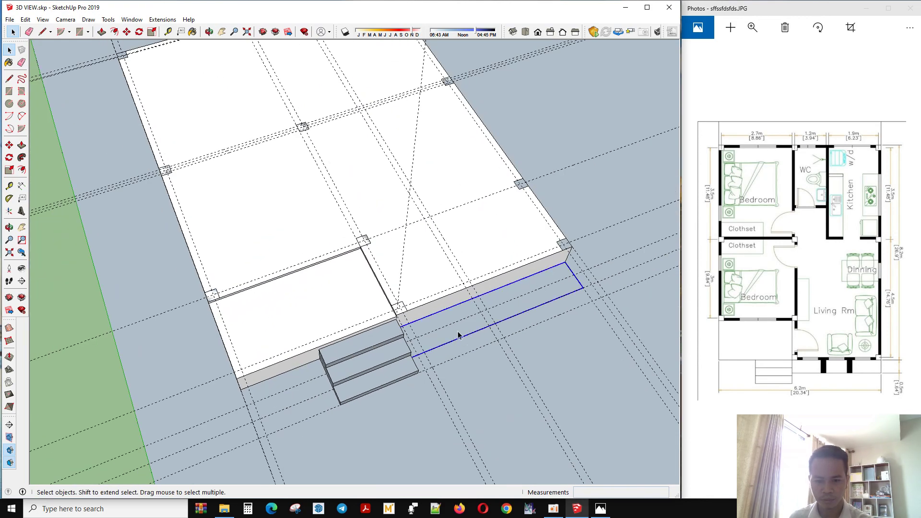
pyautogui.scroll(3, 455, 326)
pyautogui.moveTo(456, 327); pyautogui.dragTo(264, 328, button='middle')
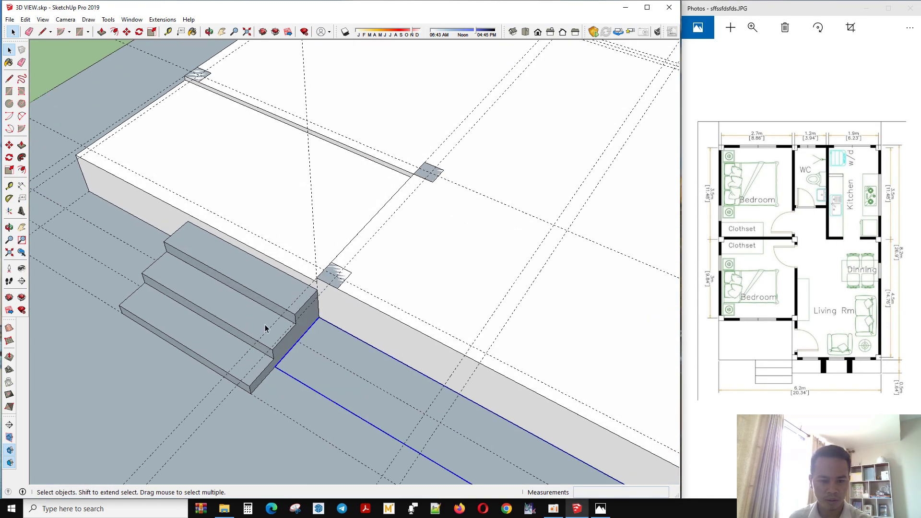
pyautogui.doubleClick(310, 368)
pyautogui.press('p')
pyautogui.click(306, 362)
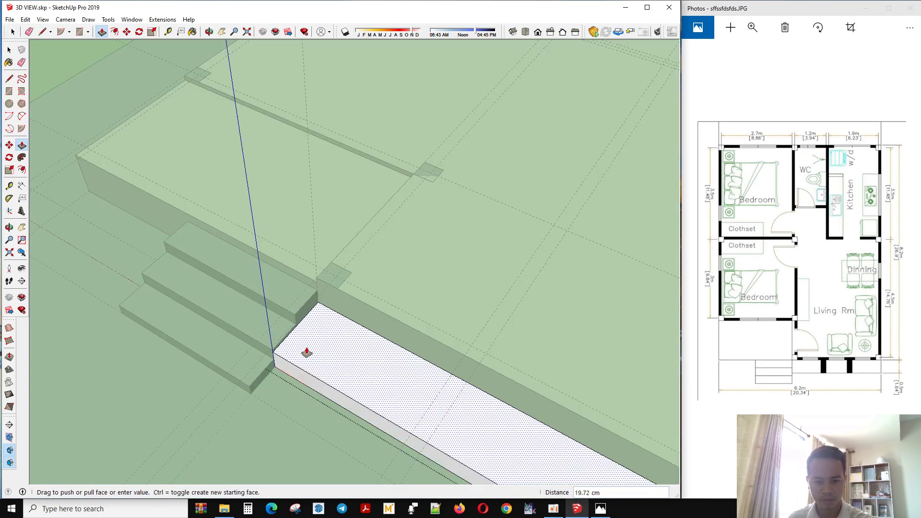
pyautogui.moveTo(305, 352); pyautogui.dragTo(408, 305, button='middle')
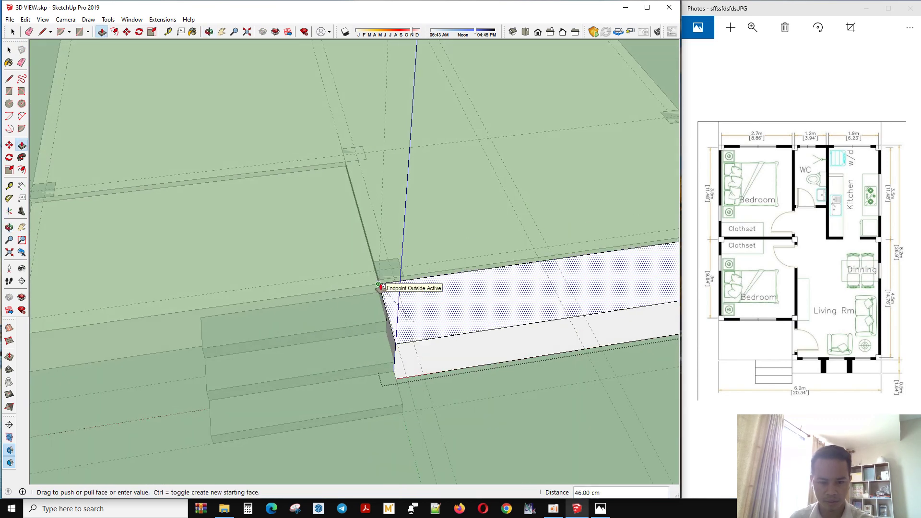
pyautogui.scroll(1, 379, 286)
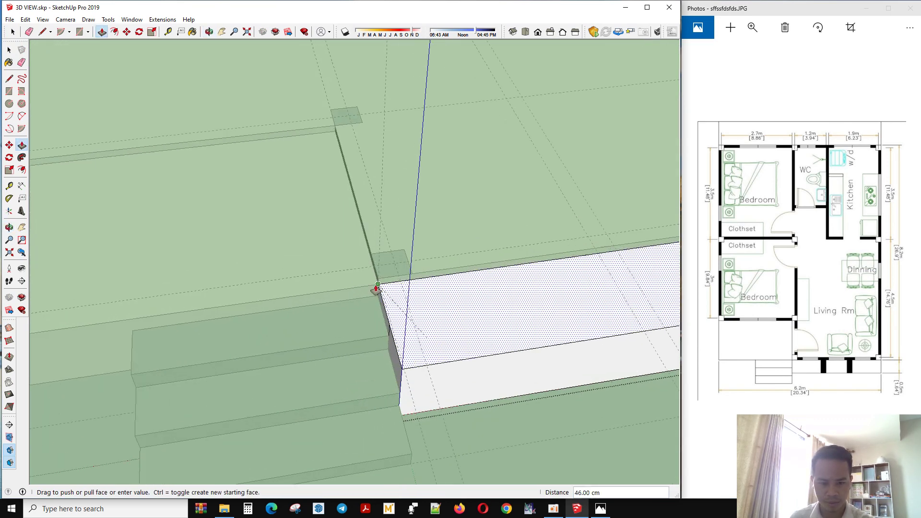
pyautogui.click(378, 287)
pyautogui.scroll(-3, 212, 324)
pyautogui.press('space')
pyautogui.moveTo(403, 294); pyautogui.dragTo(343, 312, button='middle')
pyautogui.scroll(-2, 343, 312)
pyautogui.click(430, 441)
pyautogui.moveTo(431, 440); pyautogui.dragTo(481, 339, button='middle')
pyautogui.click(483, 341)
pyautogui.moveTo(553, 409); pyautogui.dragTo(547, 313, button='middle')
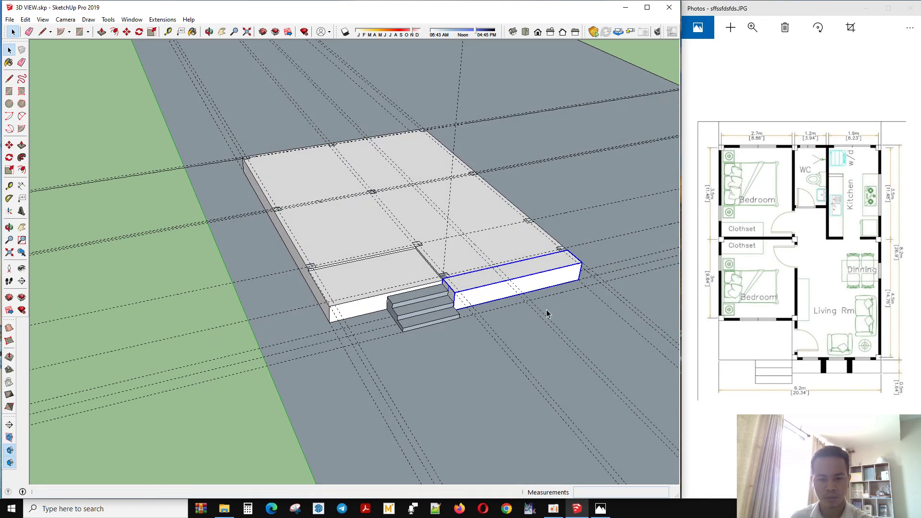
pyautogui.scroll(-2, 436, 395)
pyautogui.scroll(3, 451, 300)
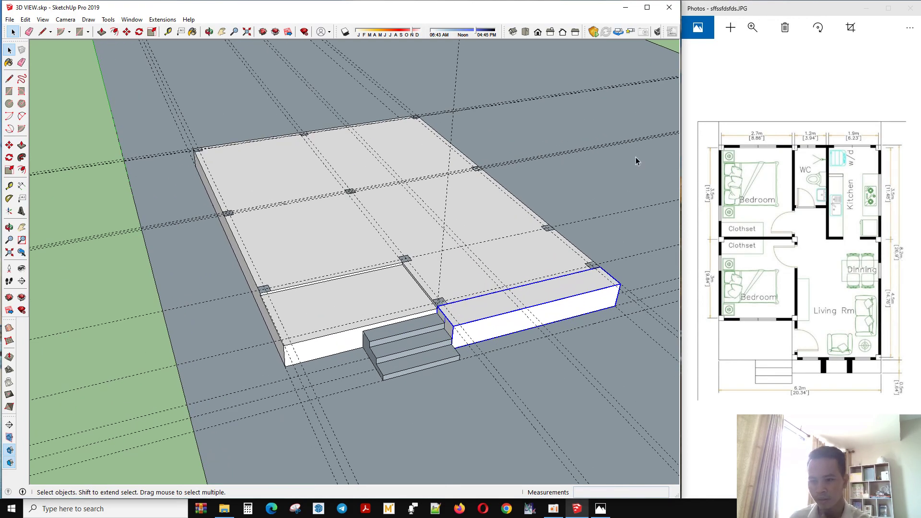
pyautogui.moveTo(403, 222); pyautogui.dragTo(406, 92, button='middle')
pyautogui.scroll(-2, 327, 127)
pyautogui.scroll(2, 426, 228)
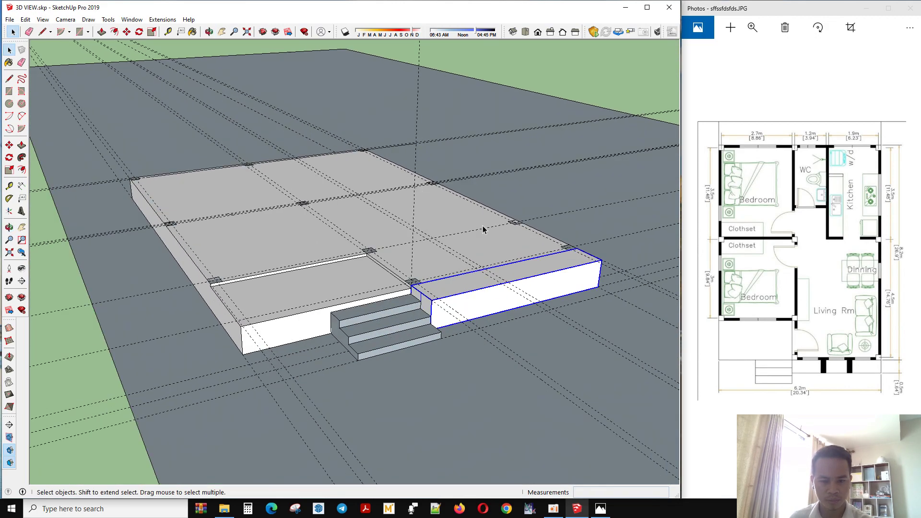
pyautogui.scroll(3, 384, 171)
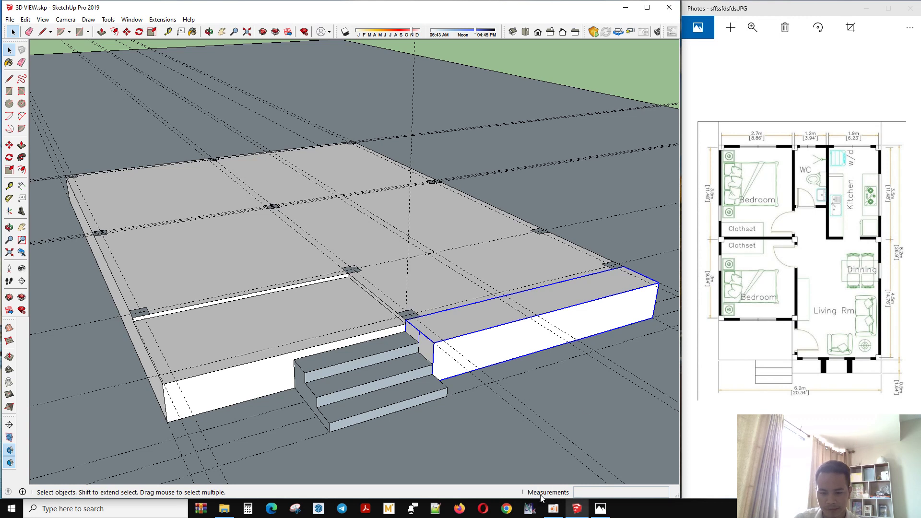
pyautogui.click(553, 509)
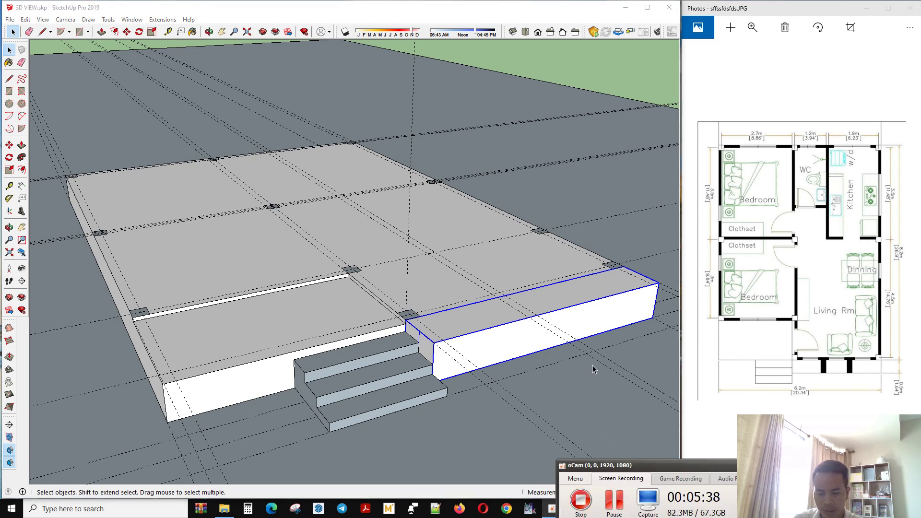